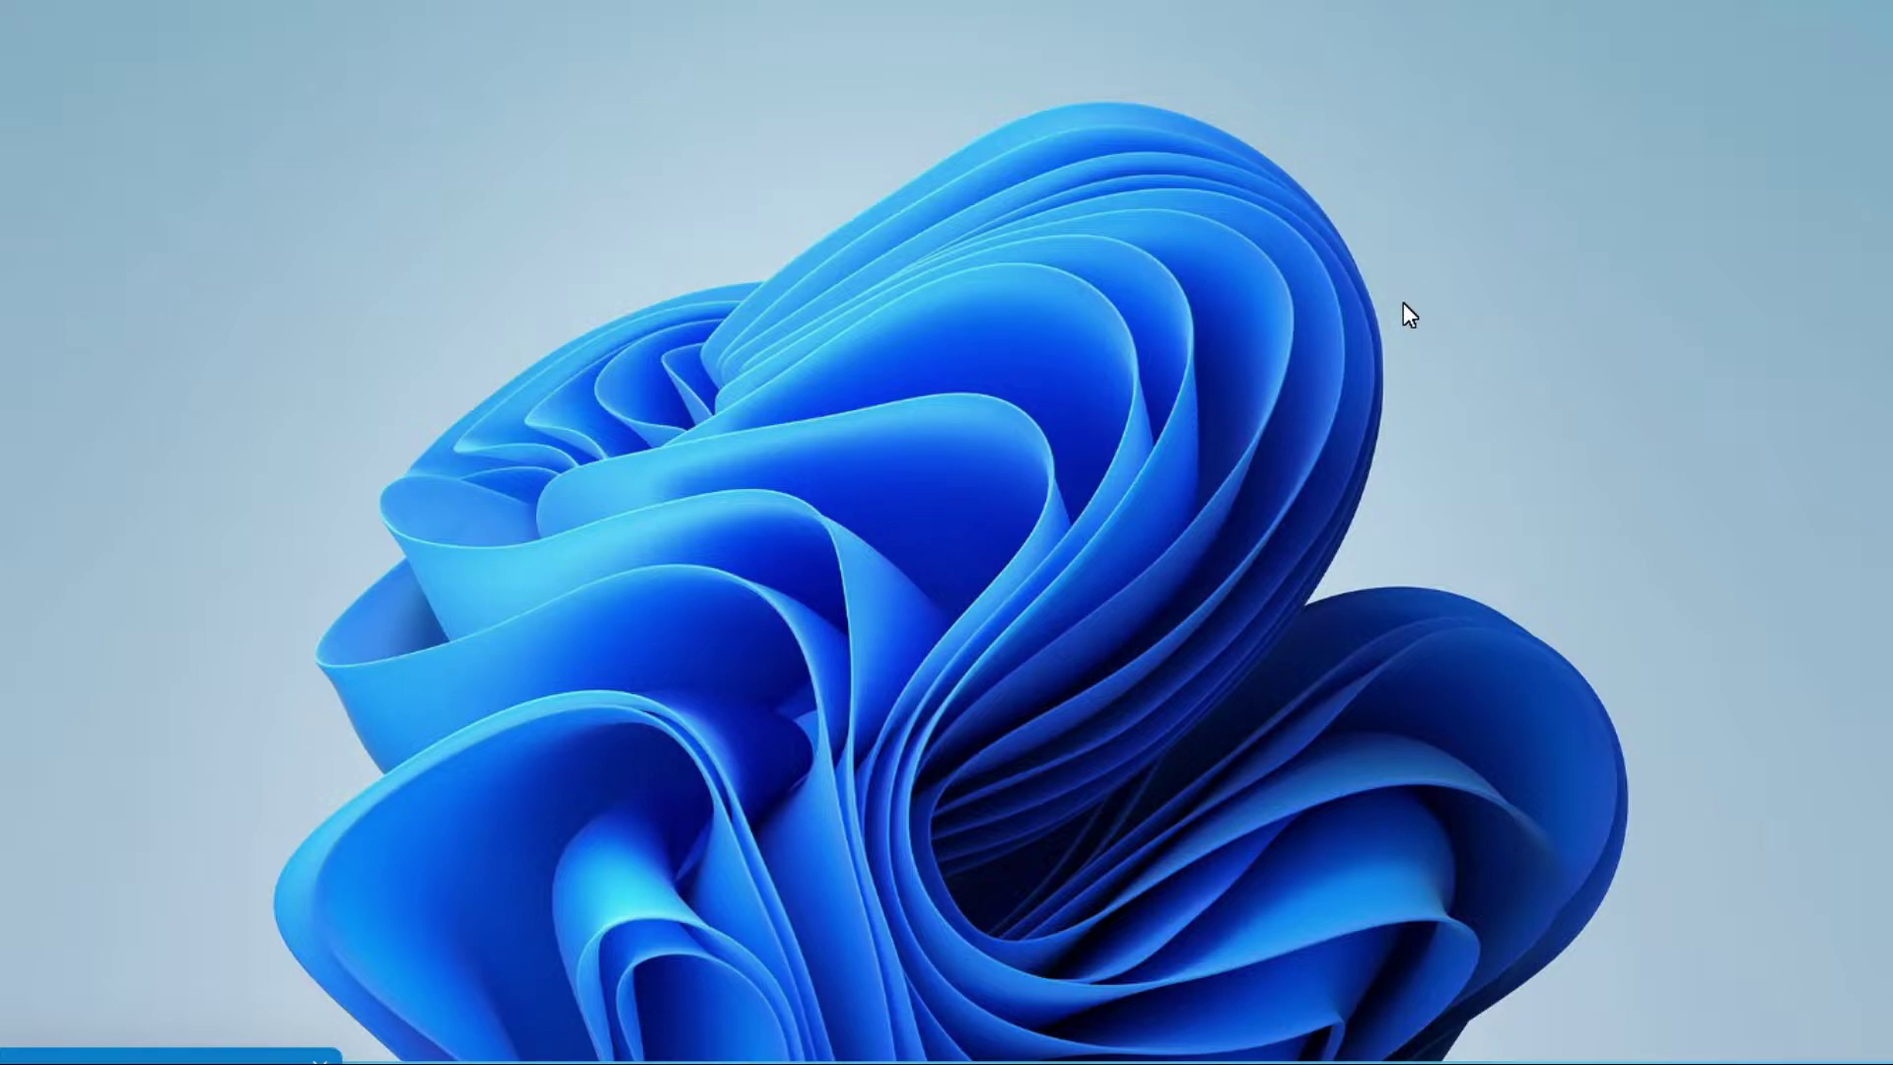
# - Open the Windows 10 (C:) drive in File Explorer and locate the Windows.old folder
pyautogui.moveTo(1001, 1045)
pyautogui.press('super')
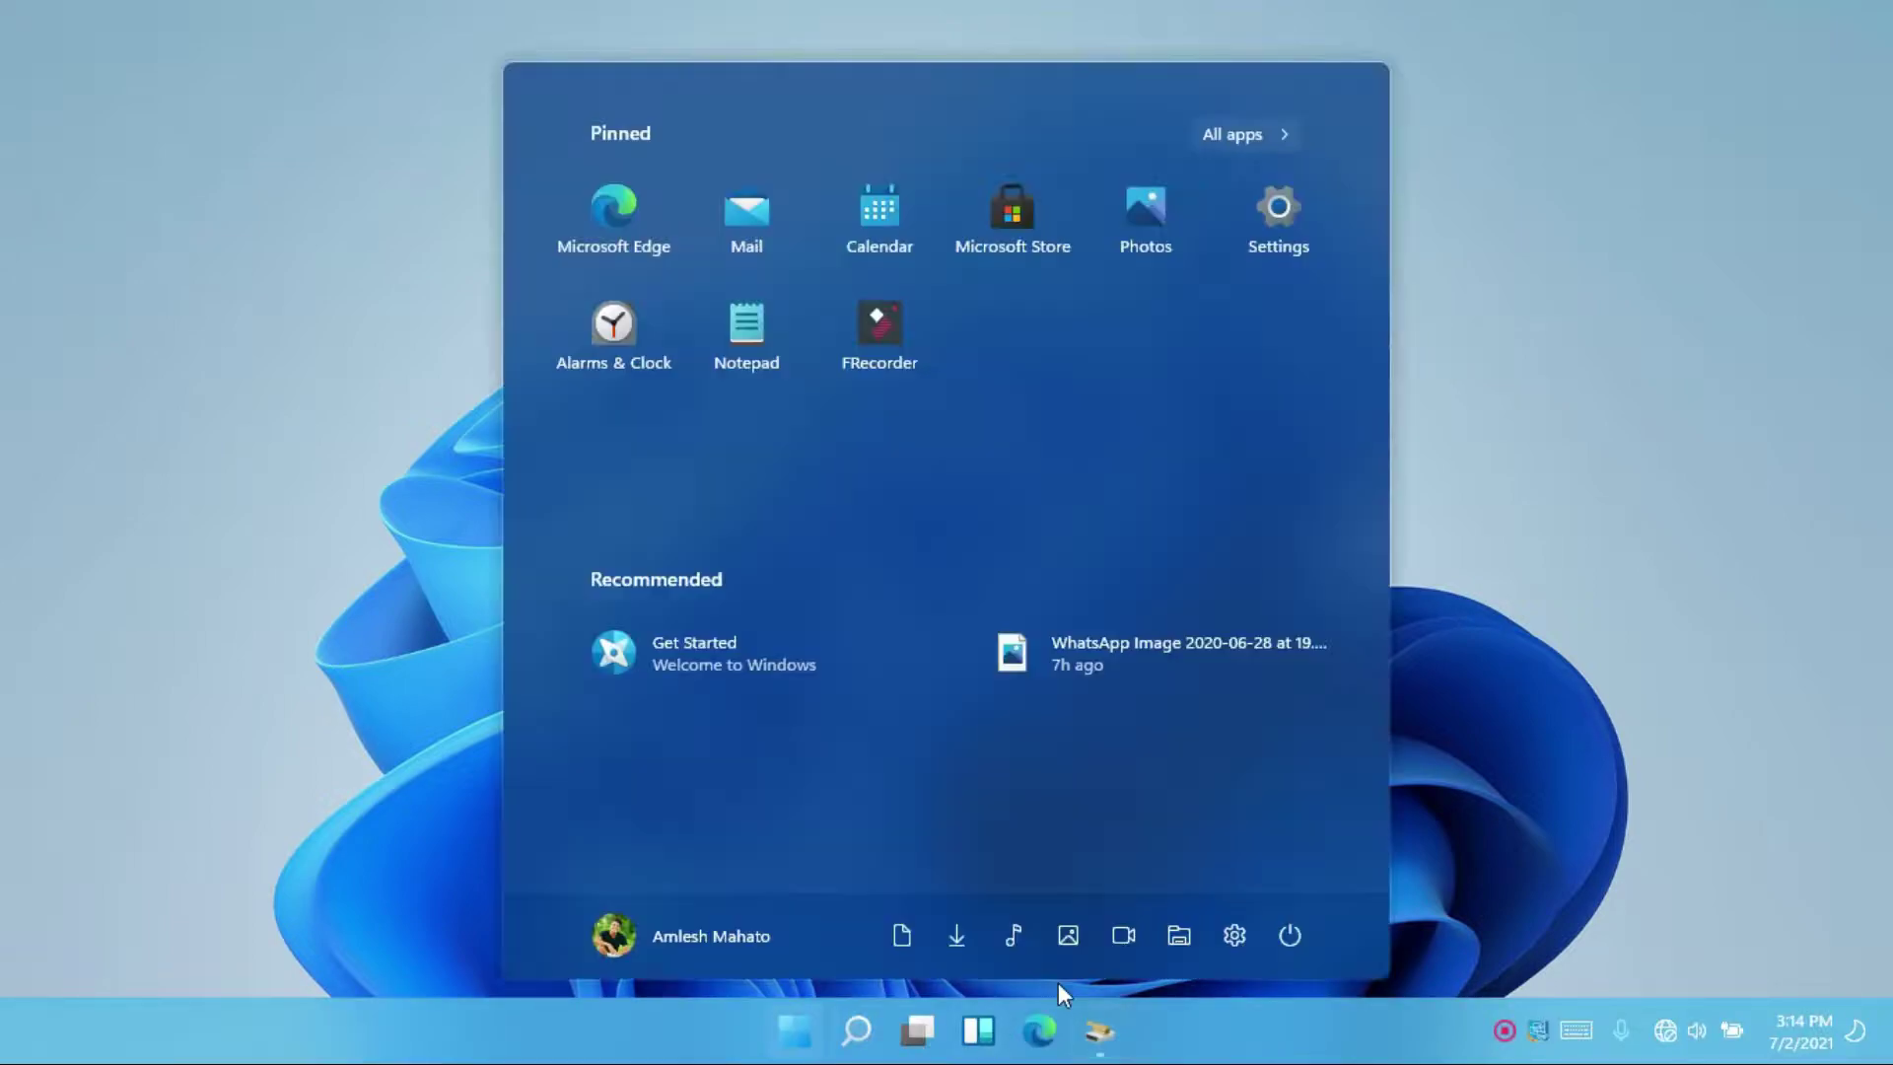
pyautogui.click(1179, 938)
pyautogui.click(158, 495)
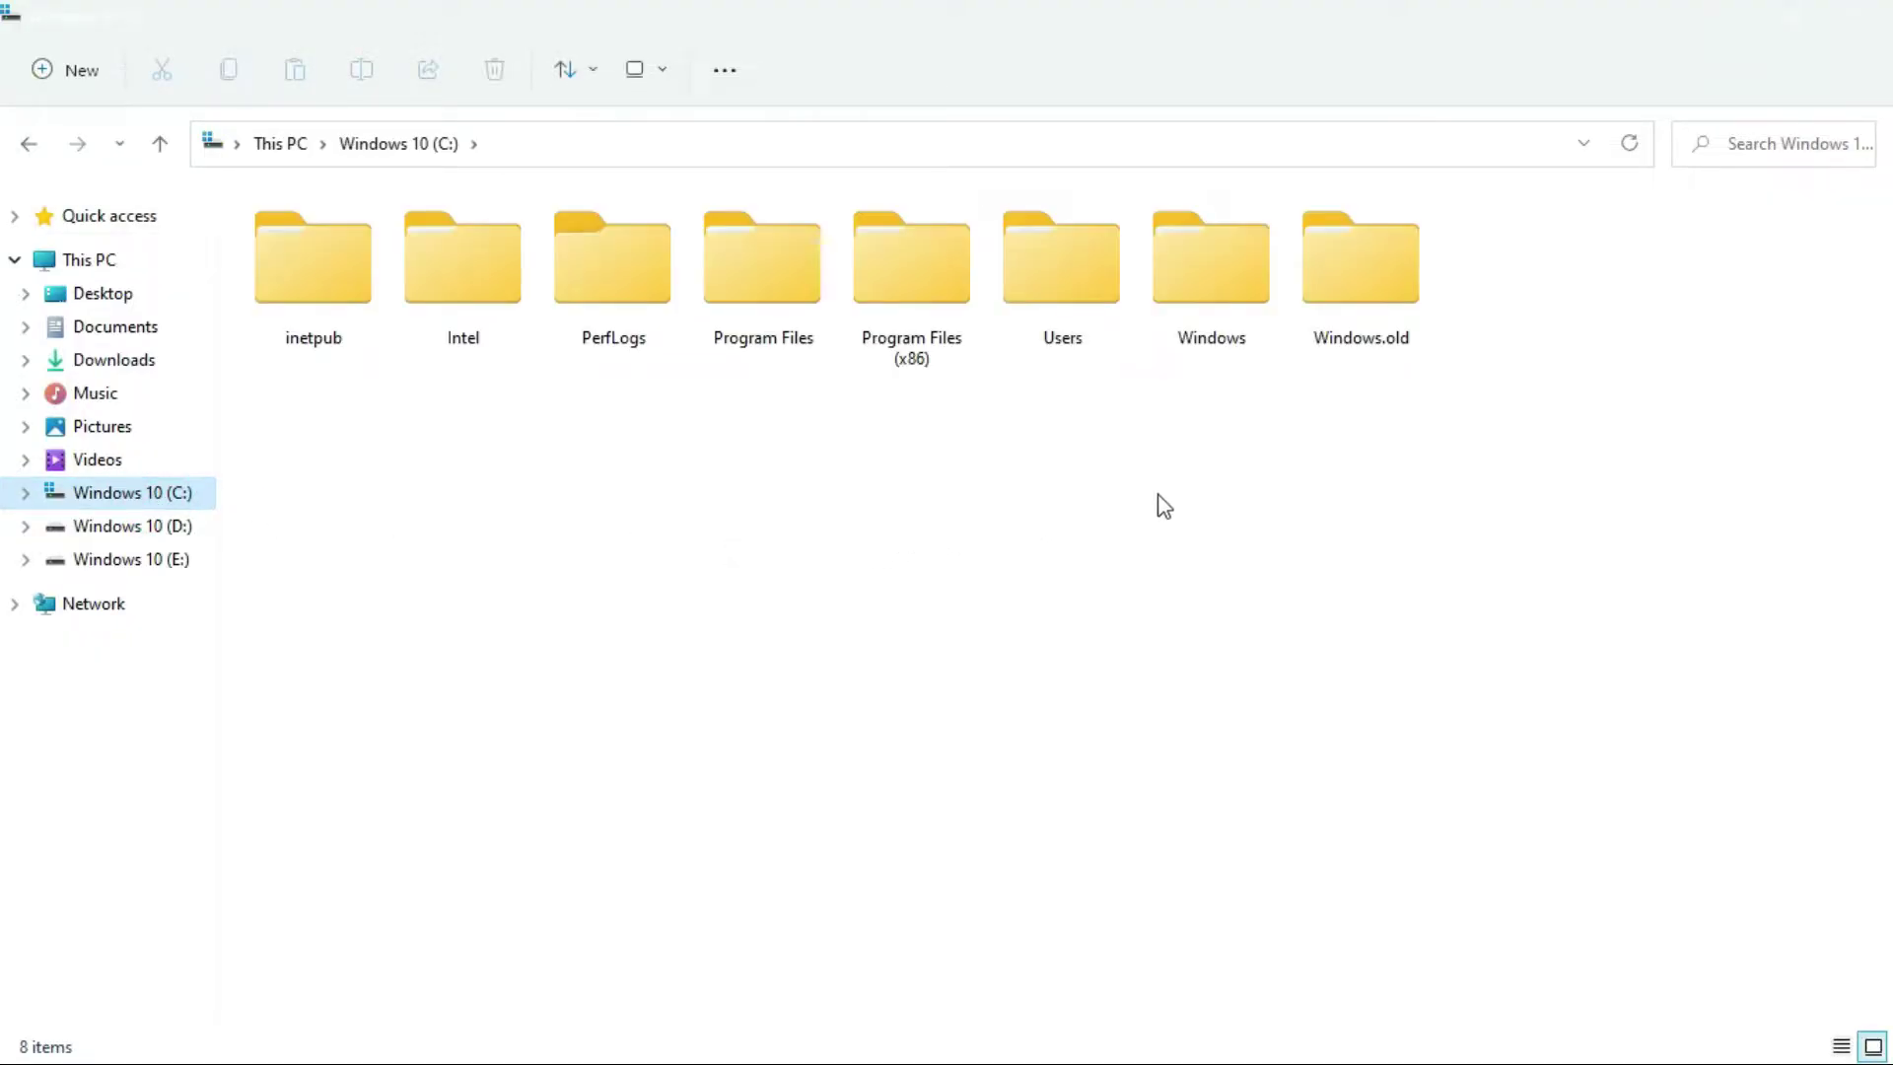
pyautogui.click(1414, 449)
pyautogui.moveTo(1444, 439); pyautogui.dragTo(1307, 259)
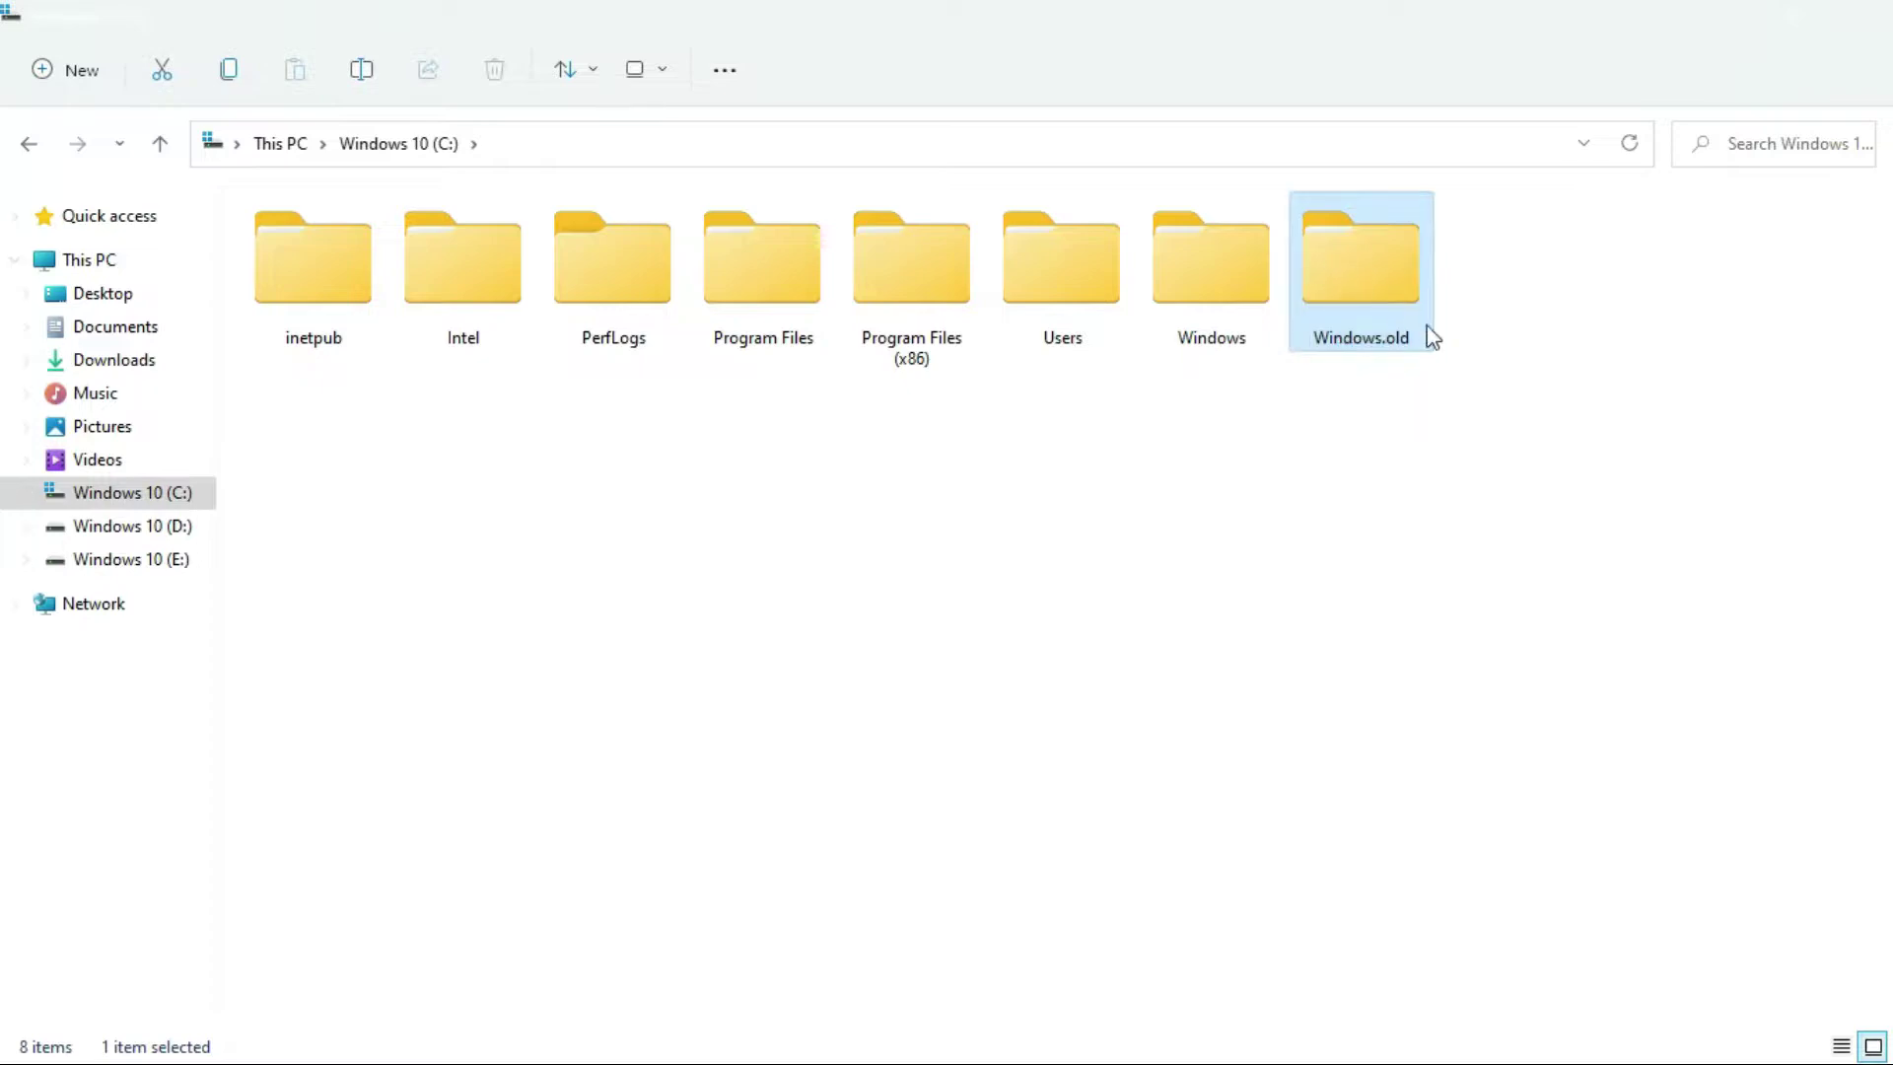
pyautogui.rightClick(1457, 431)
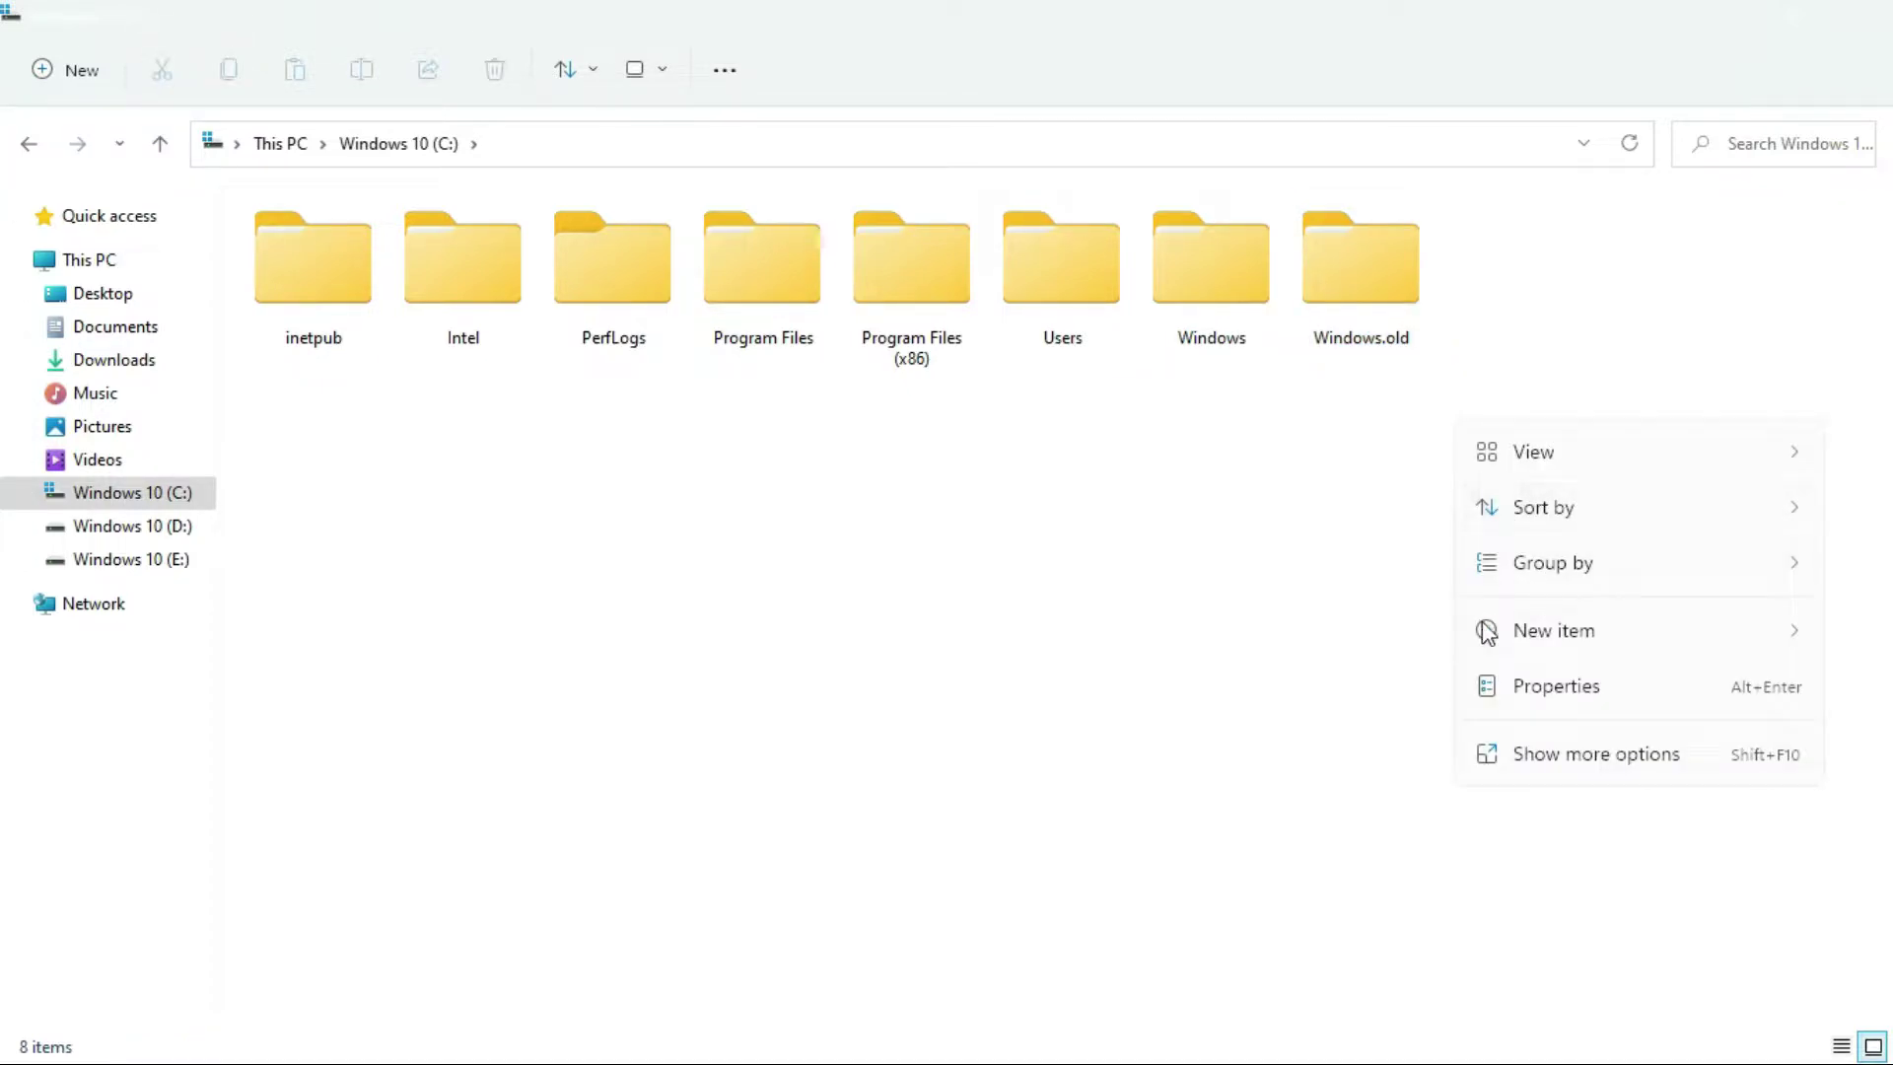
pyautogui.click(1227, 550)
pyautogui.rightClick(1197, 535)
pyautogui.click(961, 499)
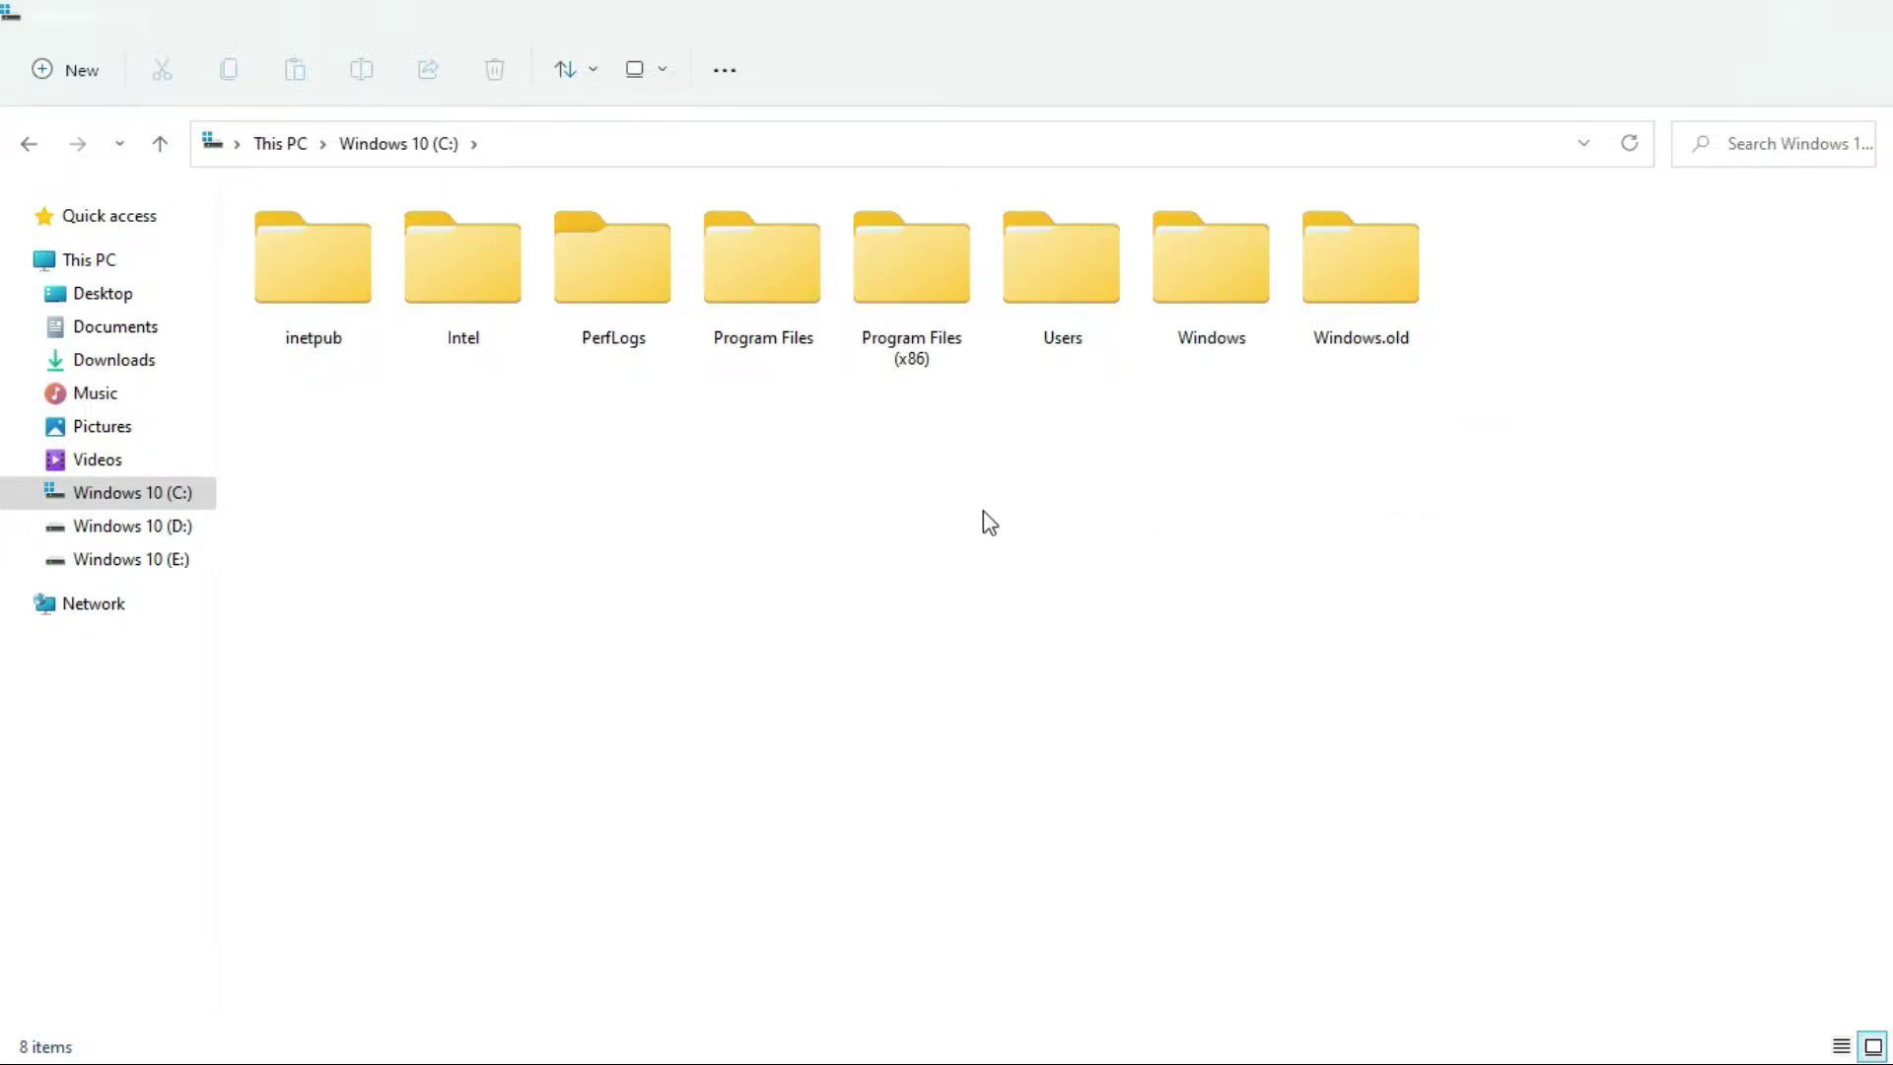
pyautogui.rightClick(977, 497)
pyautogui.click(749, 519)
pyautogui.rightClick(766, 520)
pyautogui.click(1365, 495)
pyautogui.rightClick(1371, 504)
pyautogui.click(1497, 834)
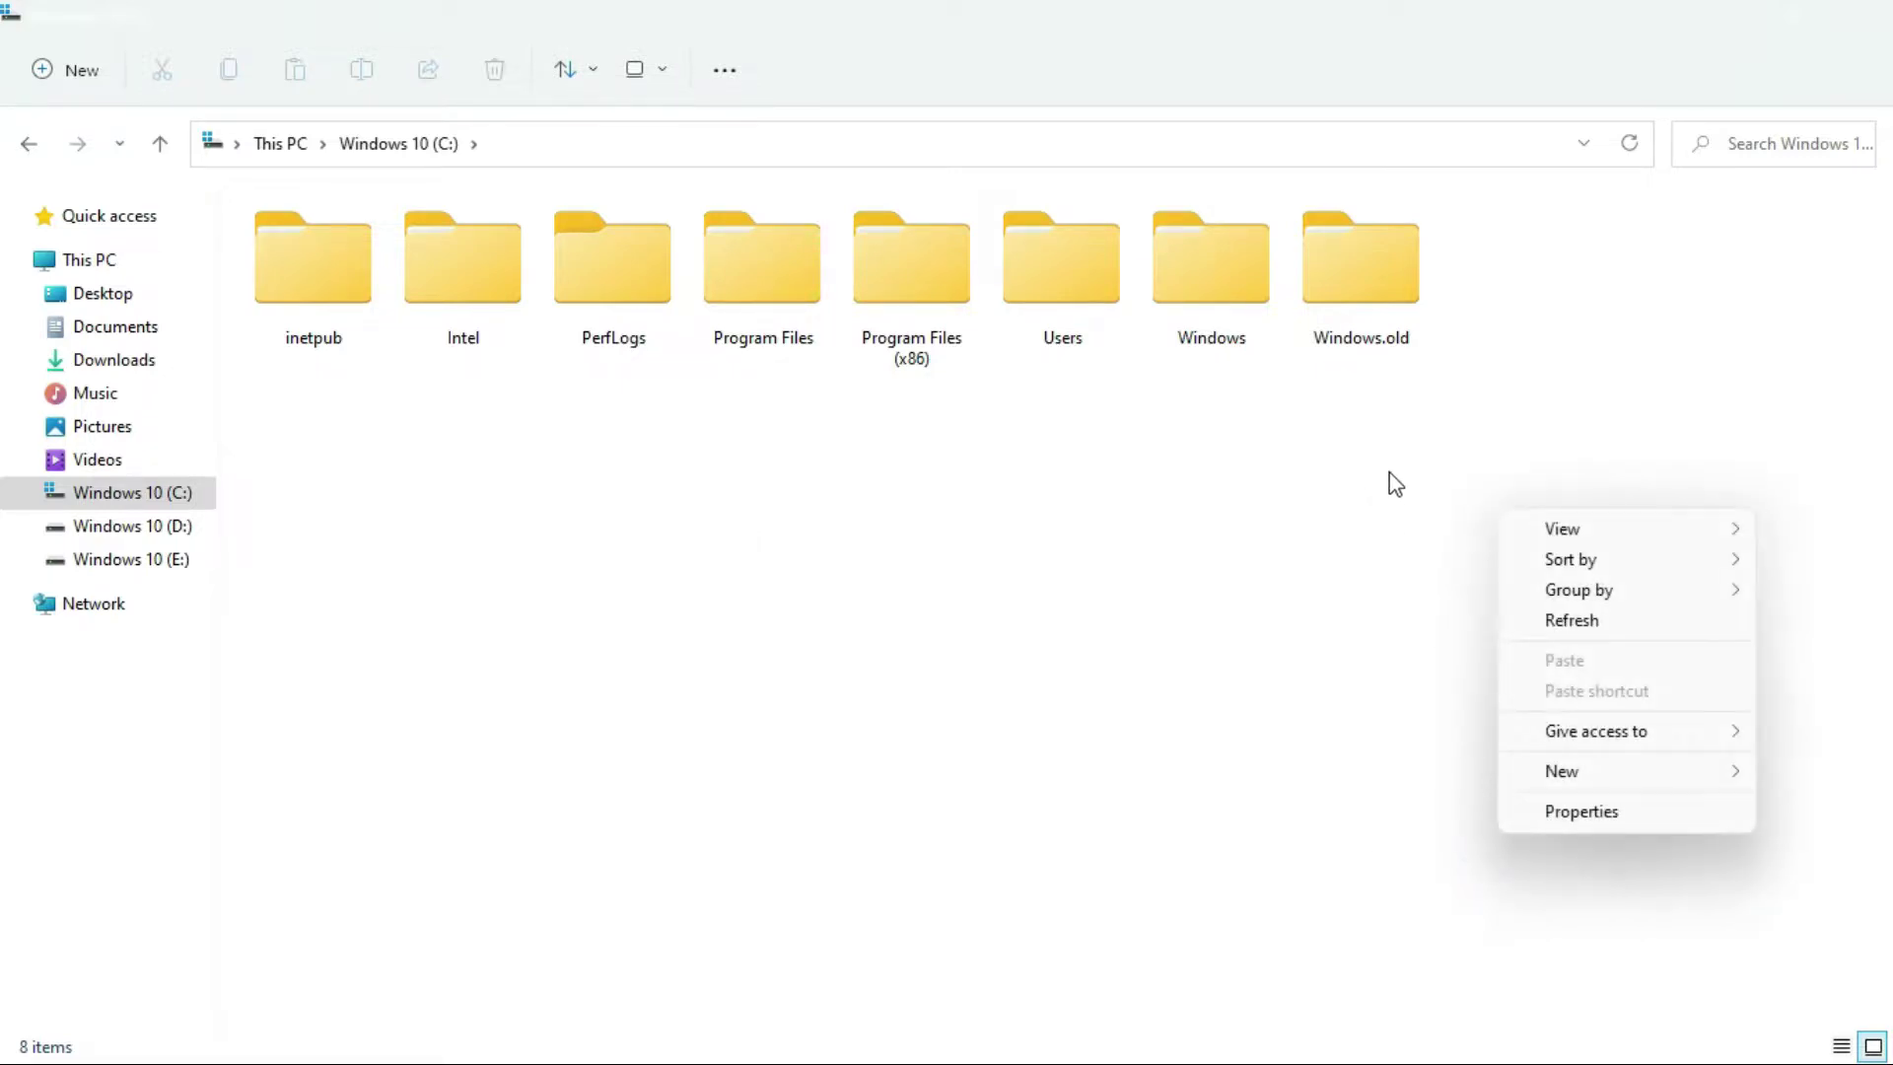
pyautogui.click(1222, 557)
pyautogui.rightClick(1227, 567)
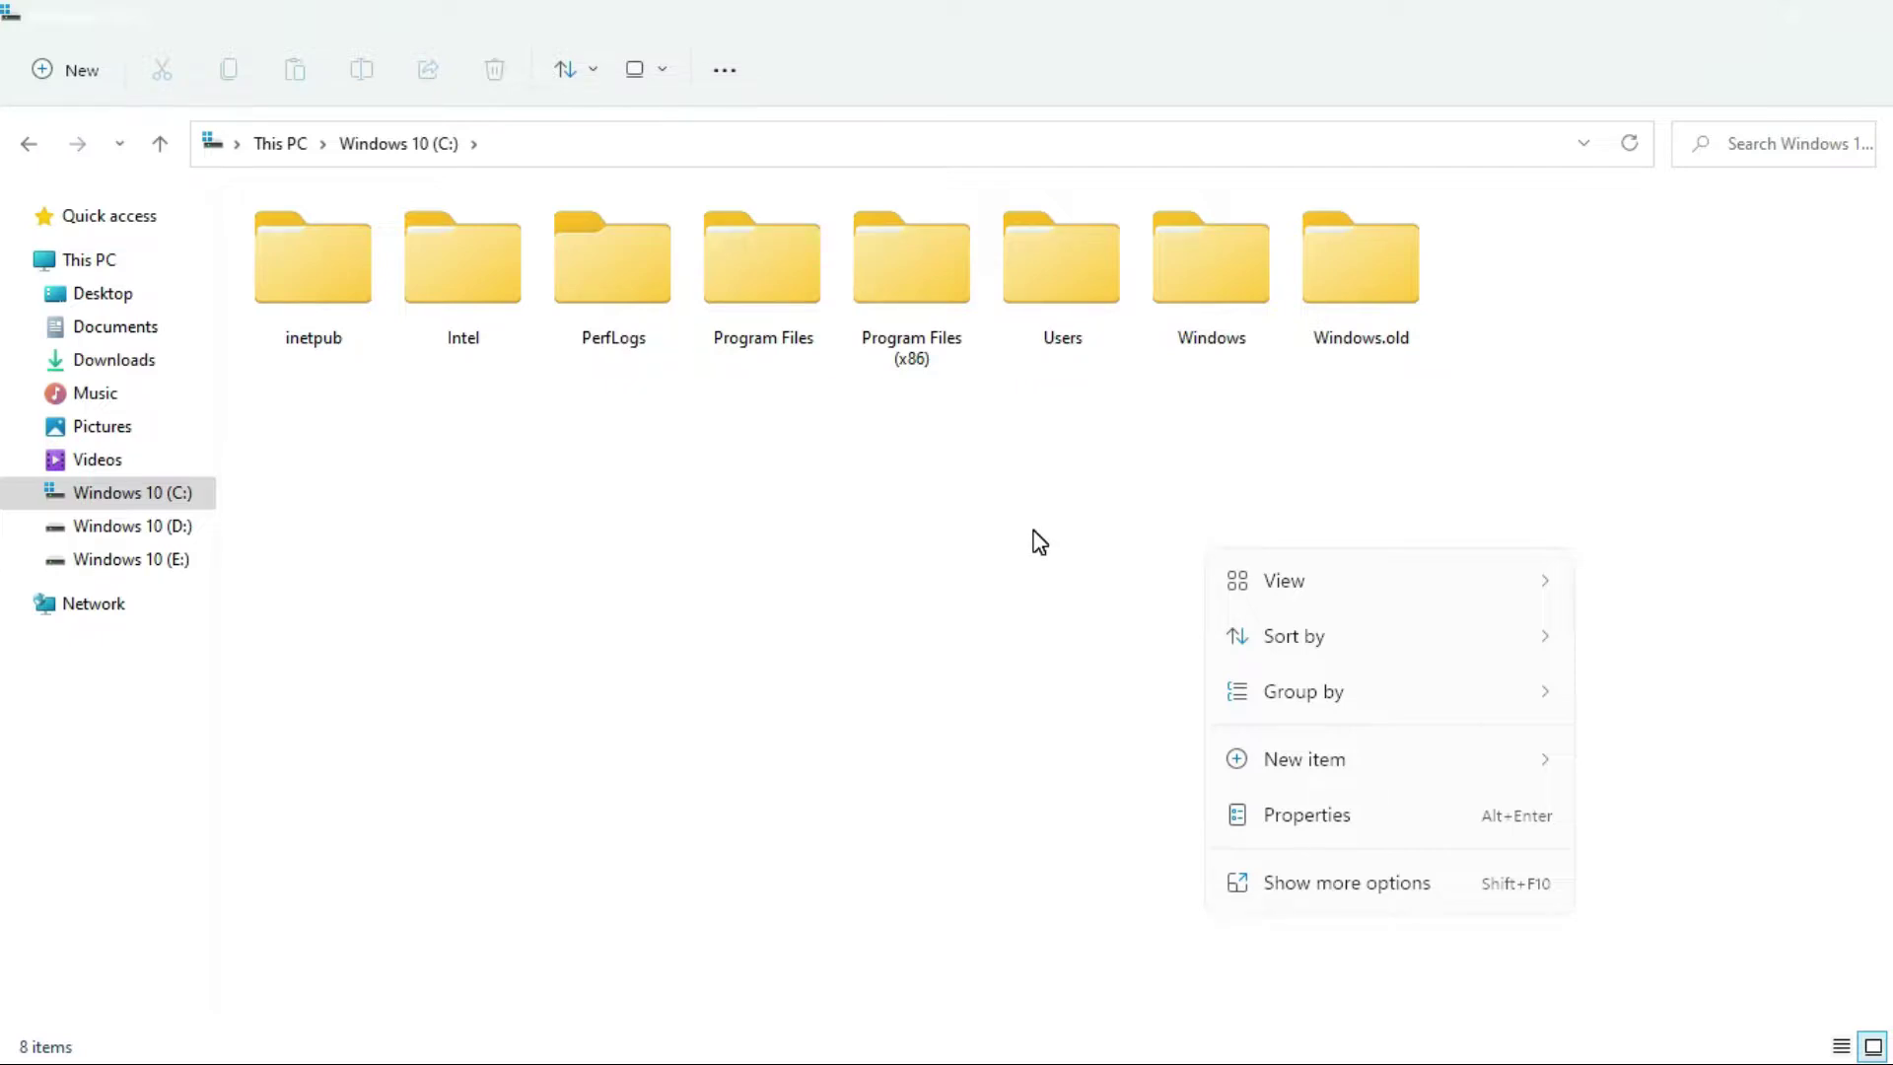
pyautogui.click(997, 494)
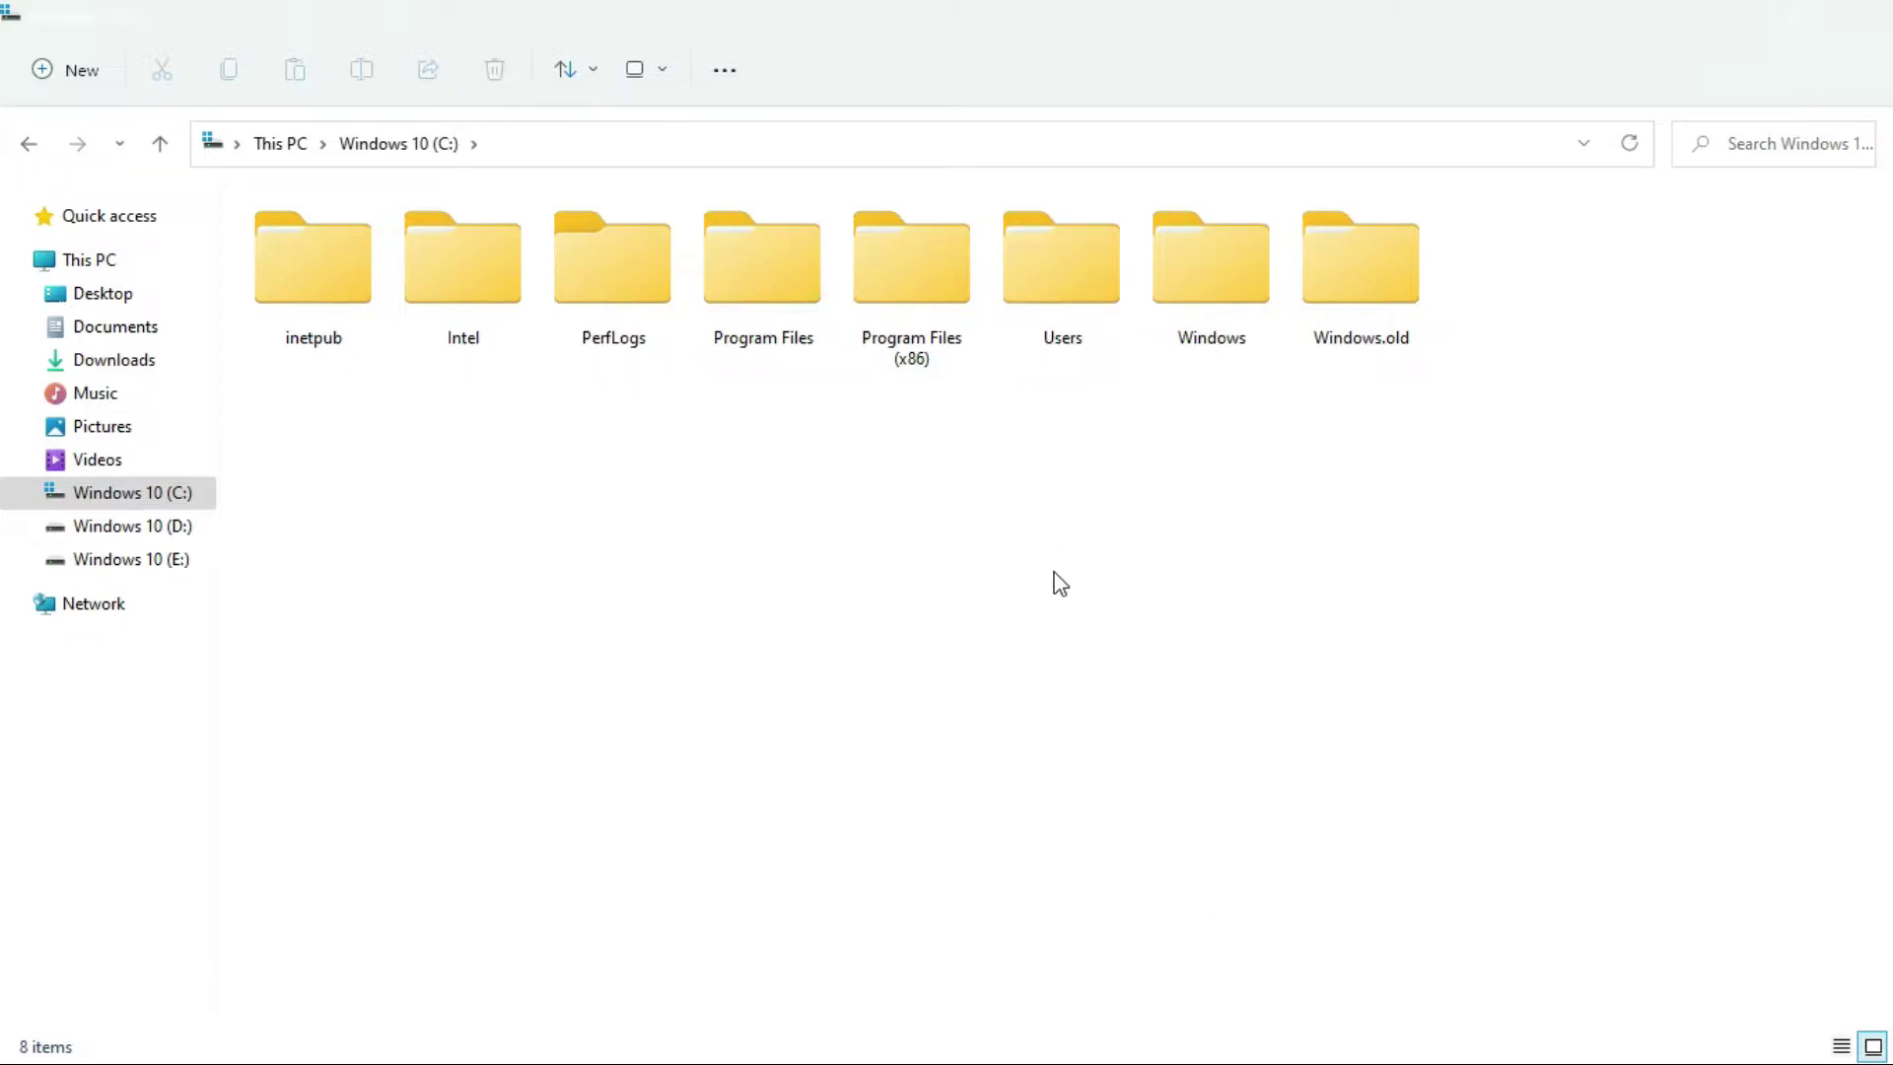
pyautogui.rightClick(998, 490)
pyautogui.click(1624, 391)
# - Close the File Explorer window showing the C: drive
pyautogui.moveTo(1541, 253); pyautogui.dragTo(1415, 326)
pyautogui.click(1582, 396)
pyautogui.click(1865, 21)
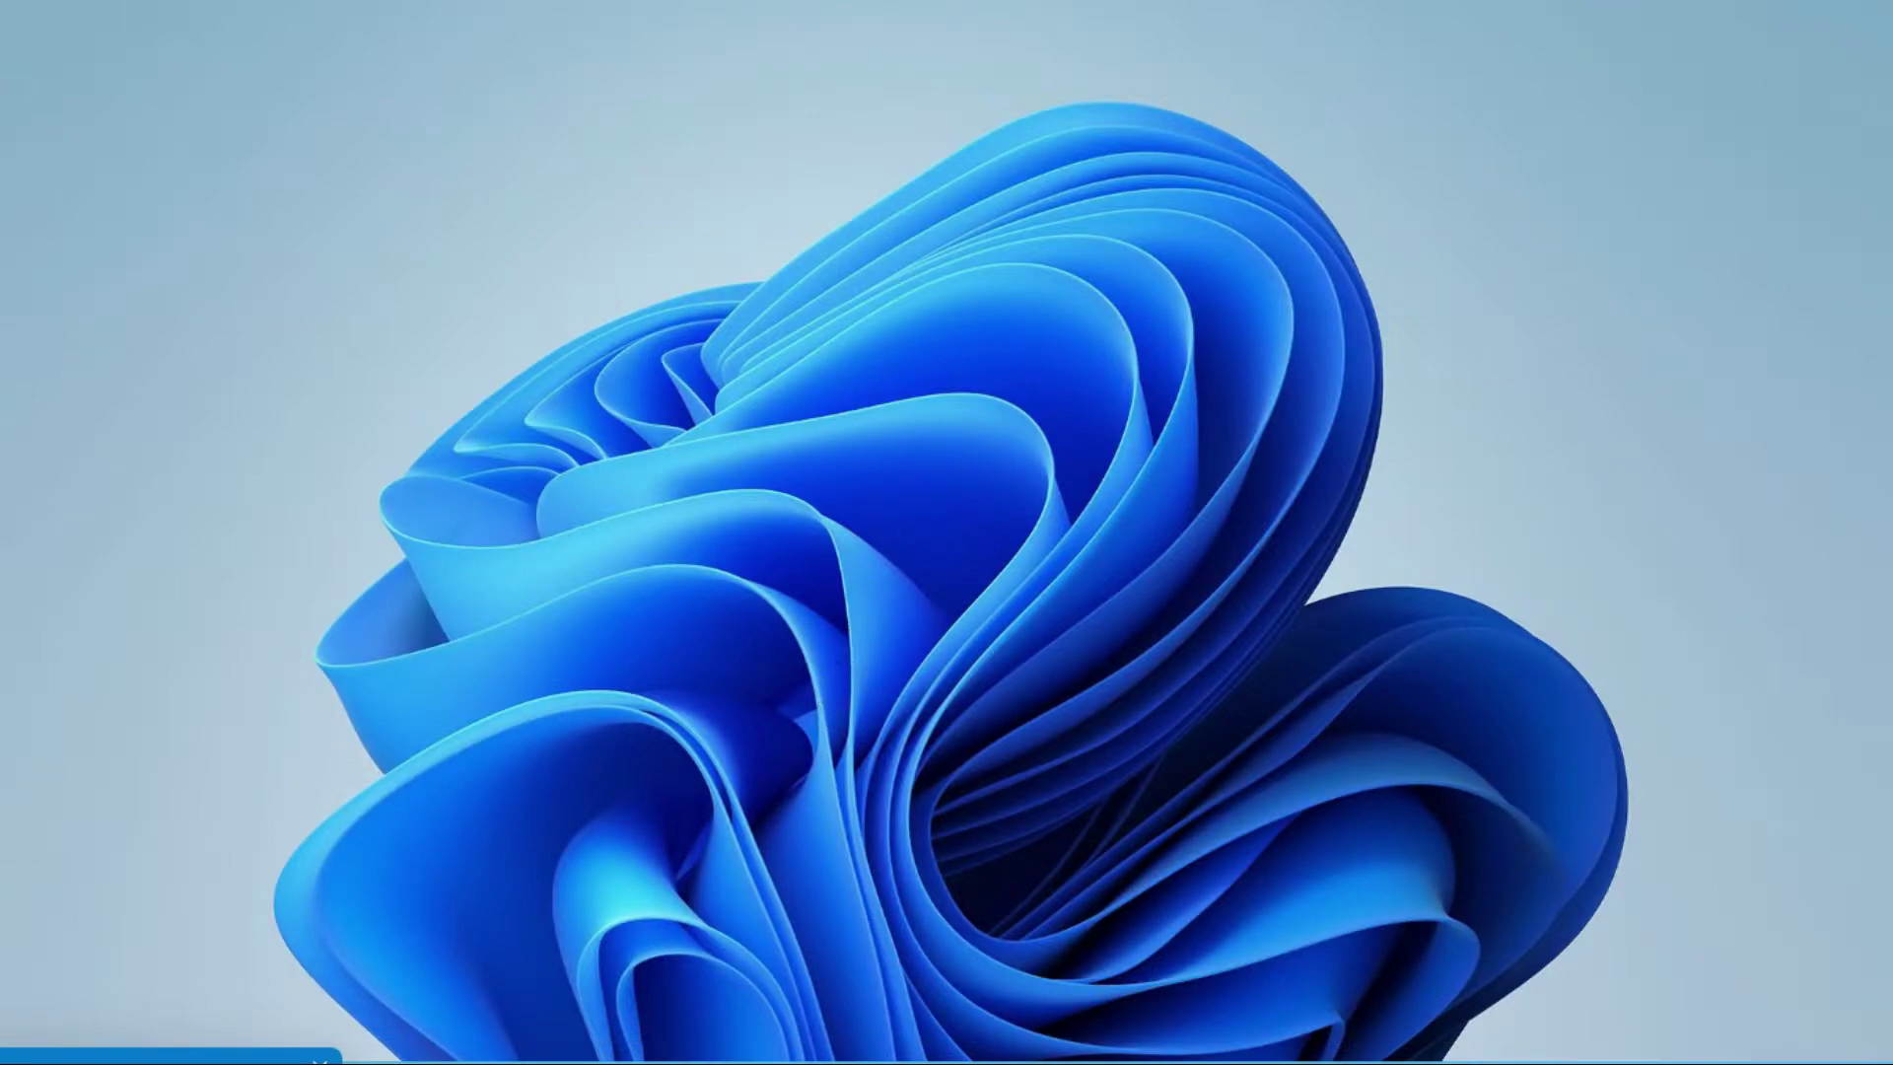
# - Search Windows for "disk" and run Disk Cleanup as administrator
pyautogui.moveTo(861, 1059)
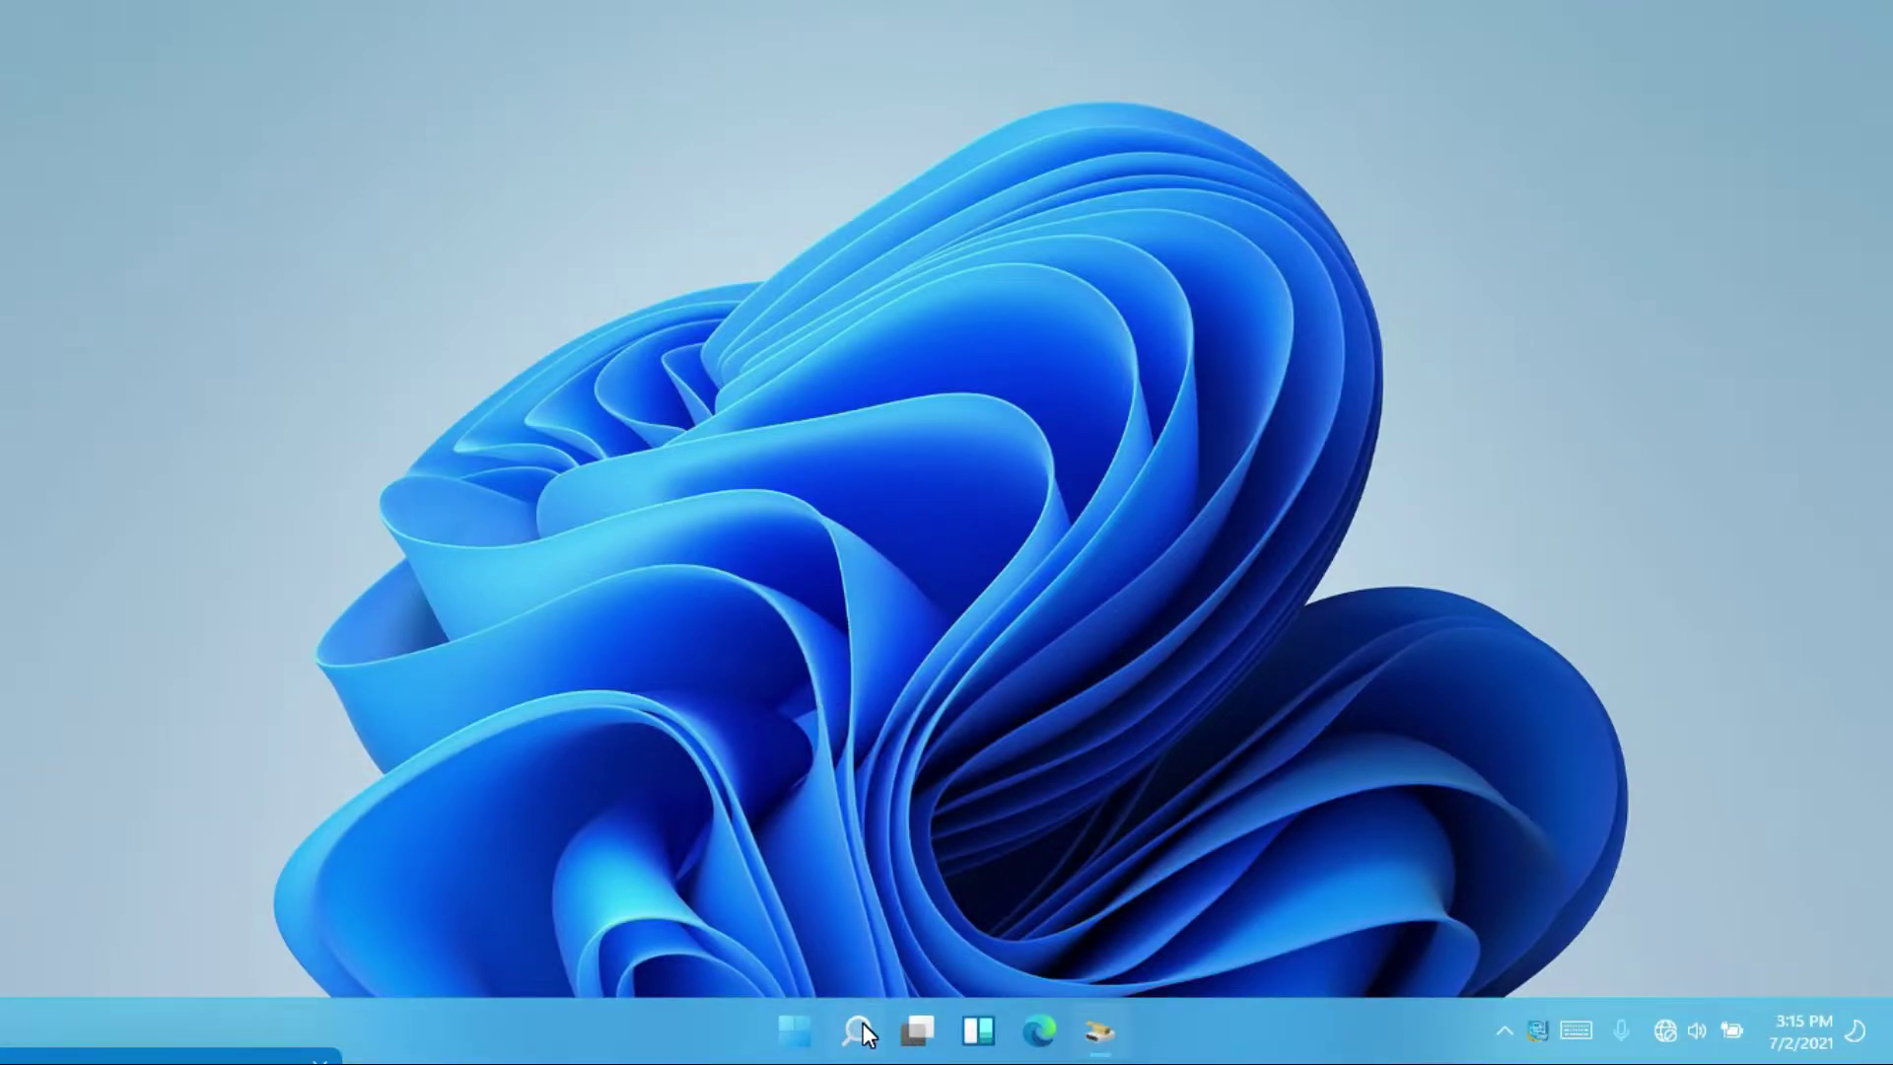
pyautogui.click(883, 998)
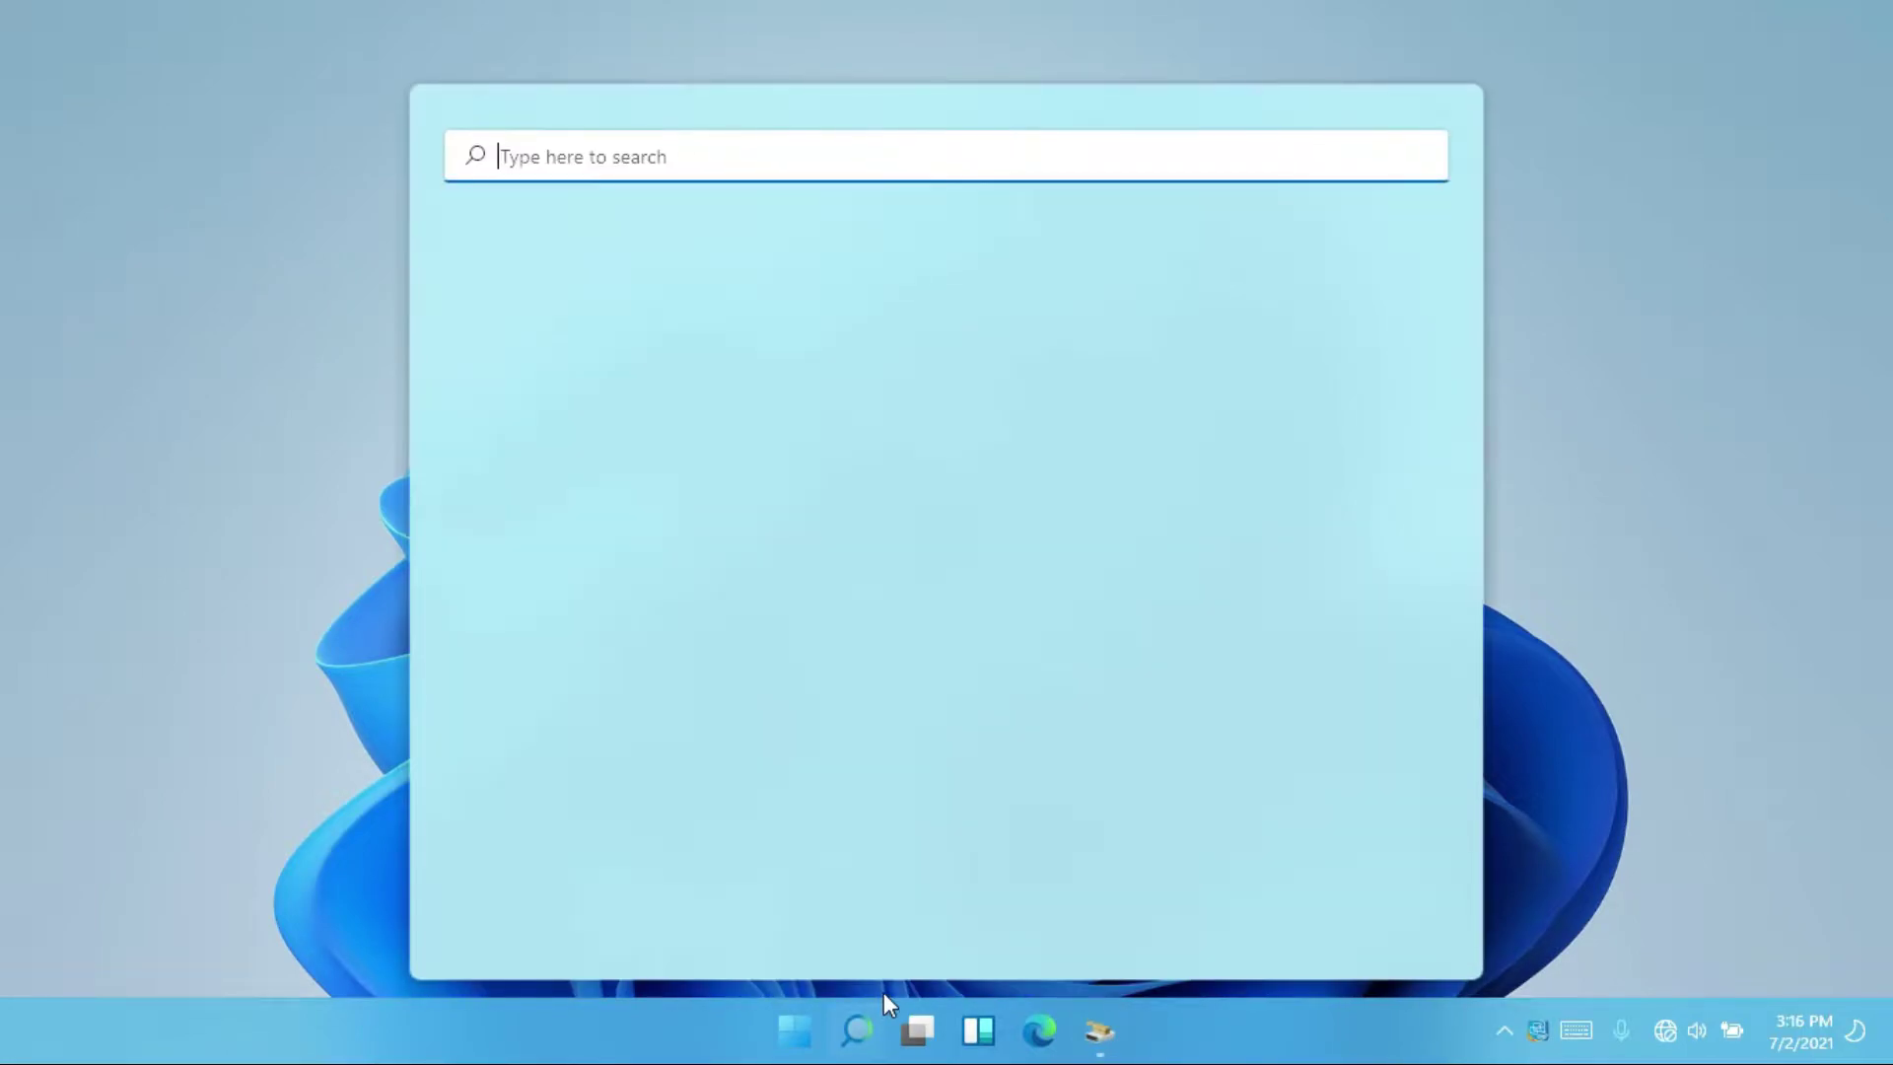
pyautogui.write('d')
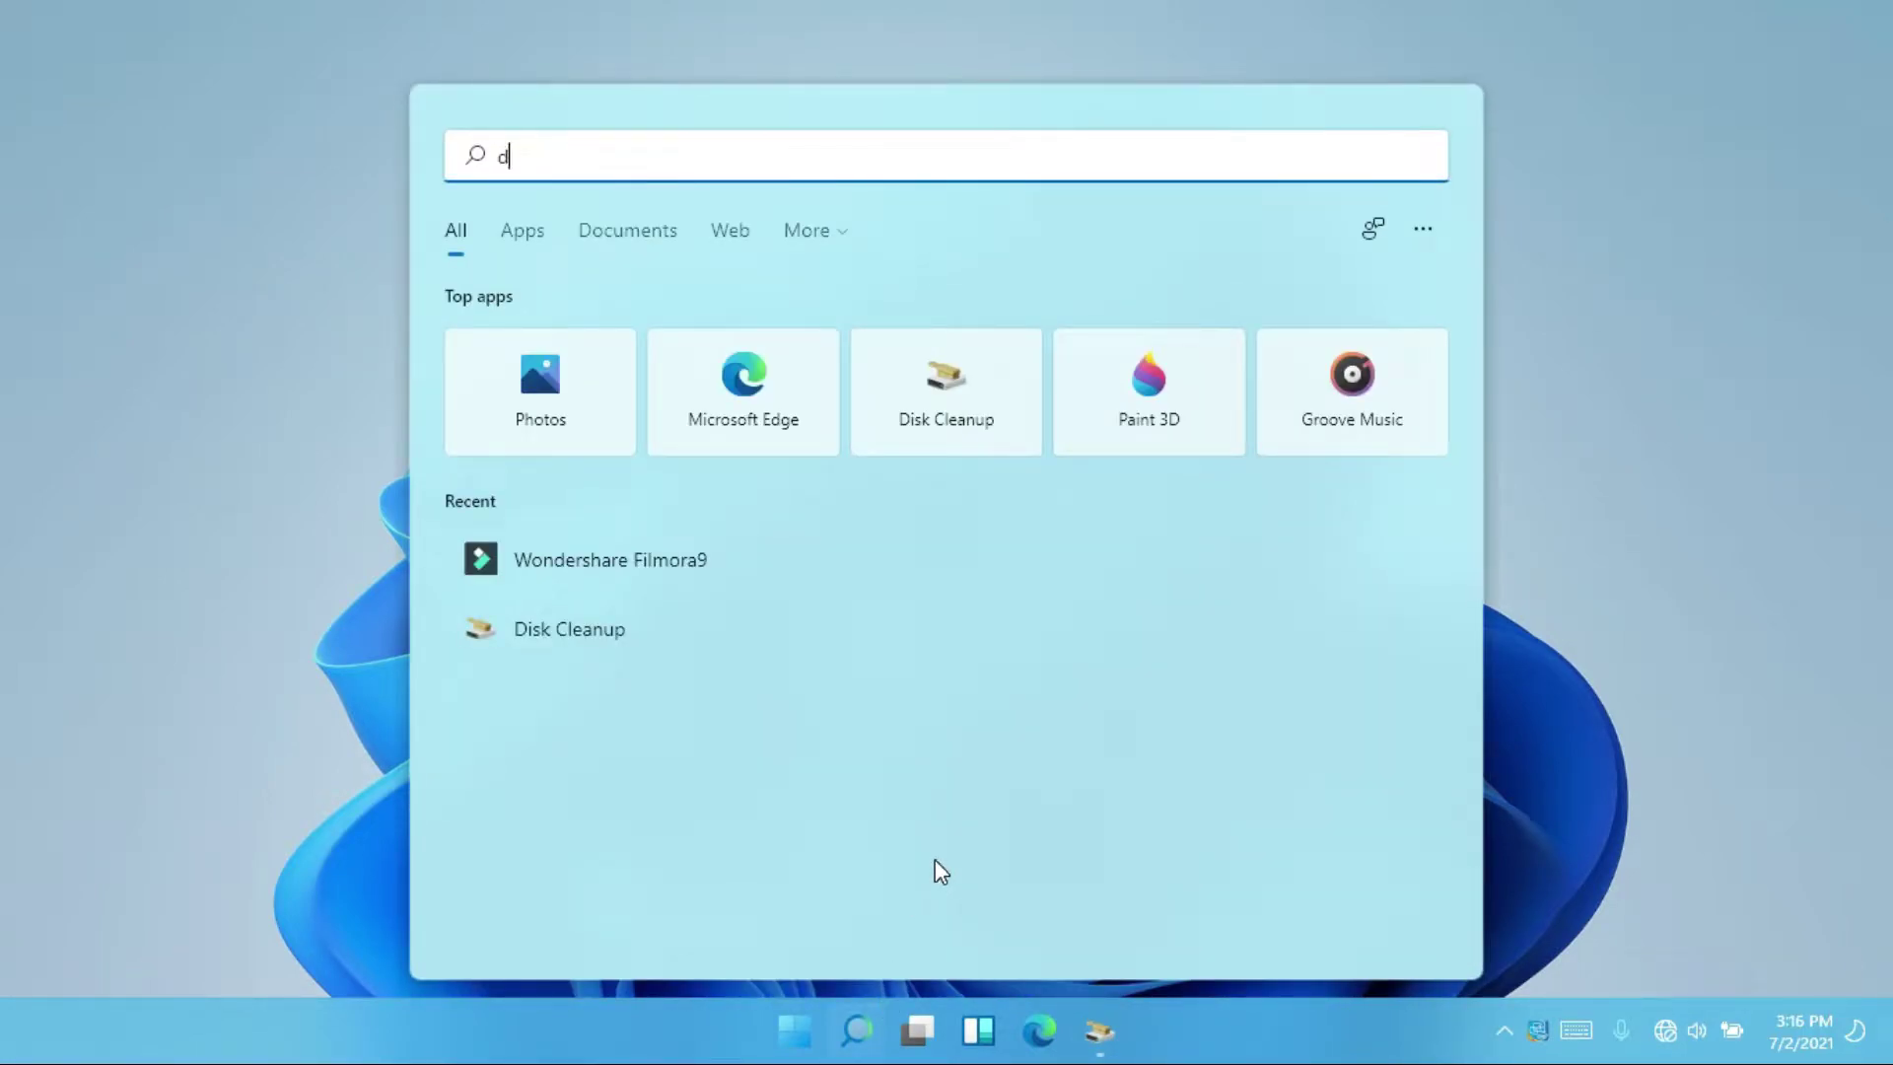
pyautogui.write('isk')
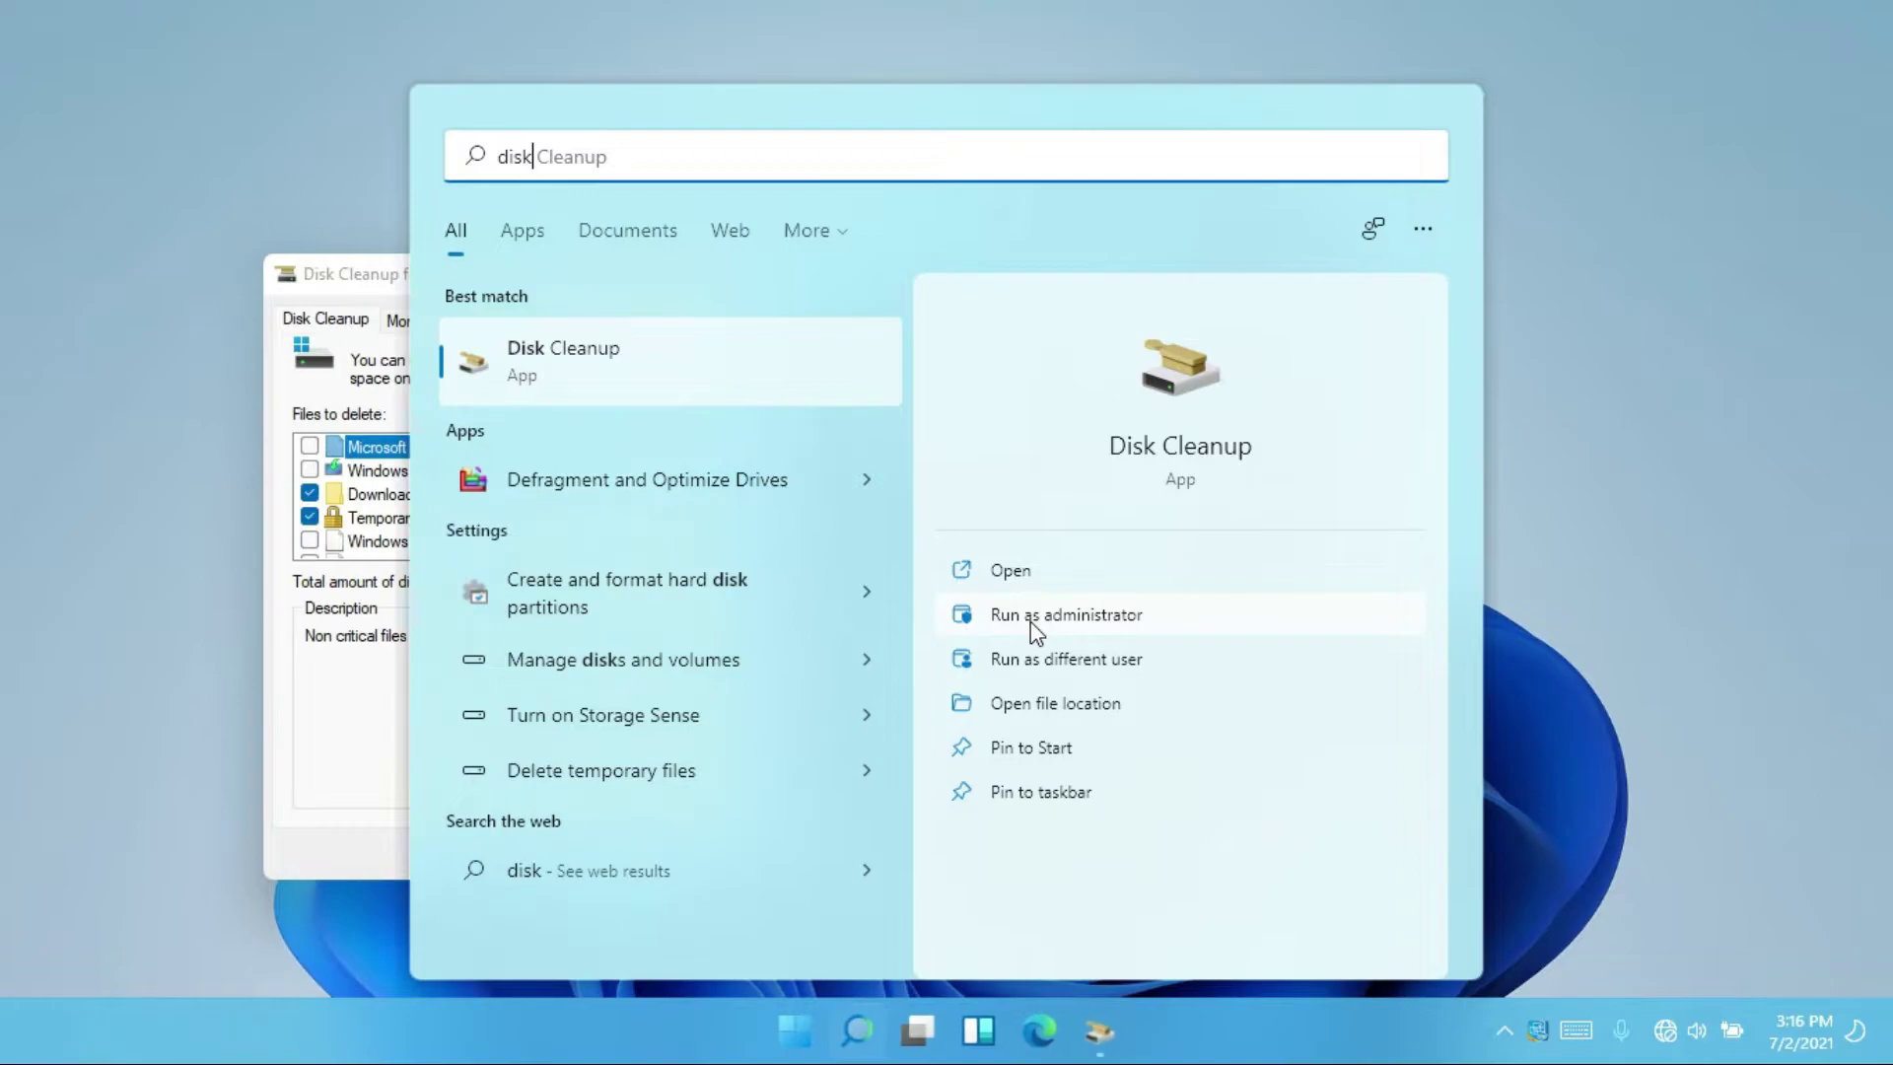
pyautogui.click(1044, 620)
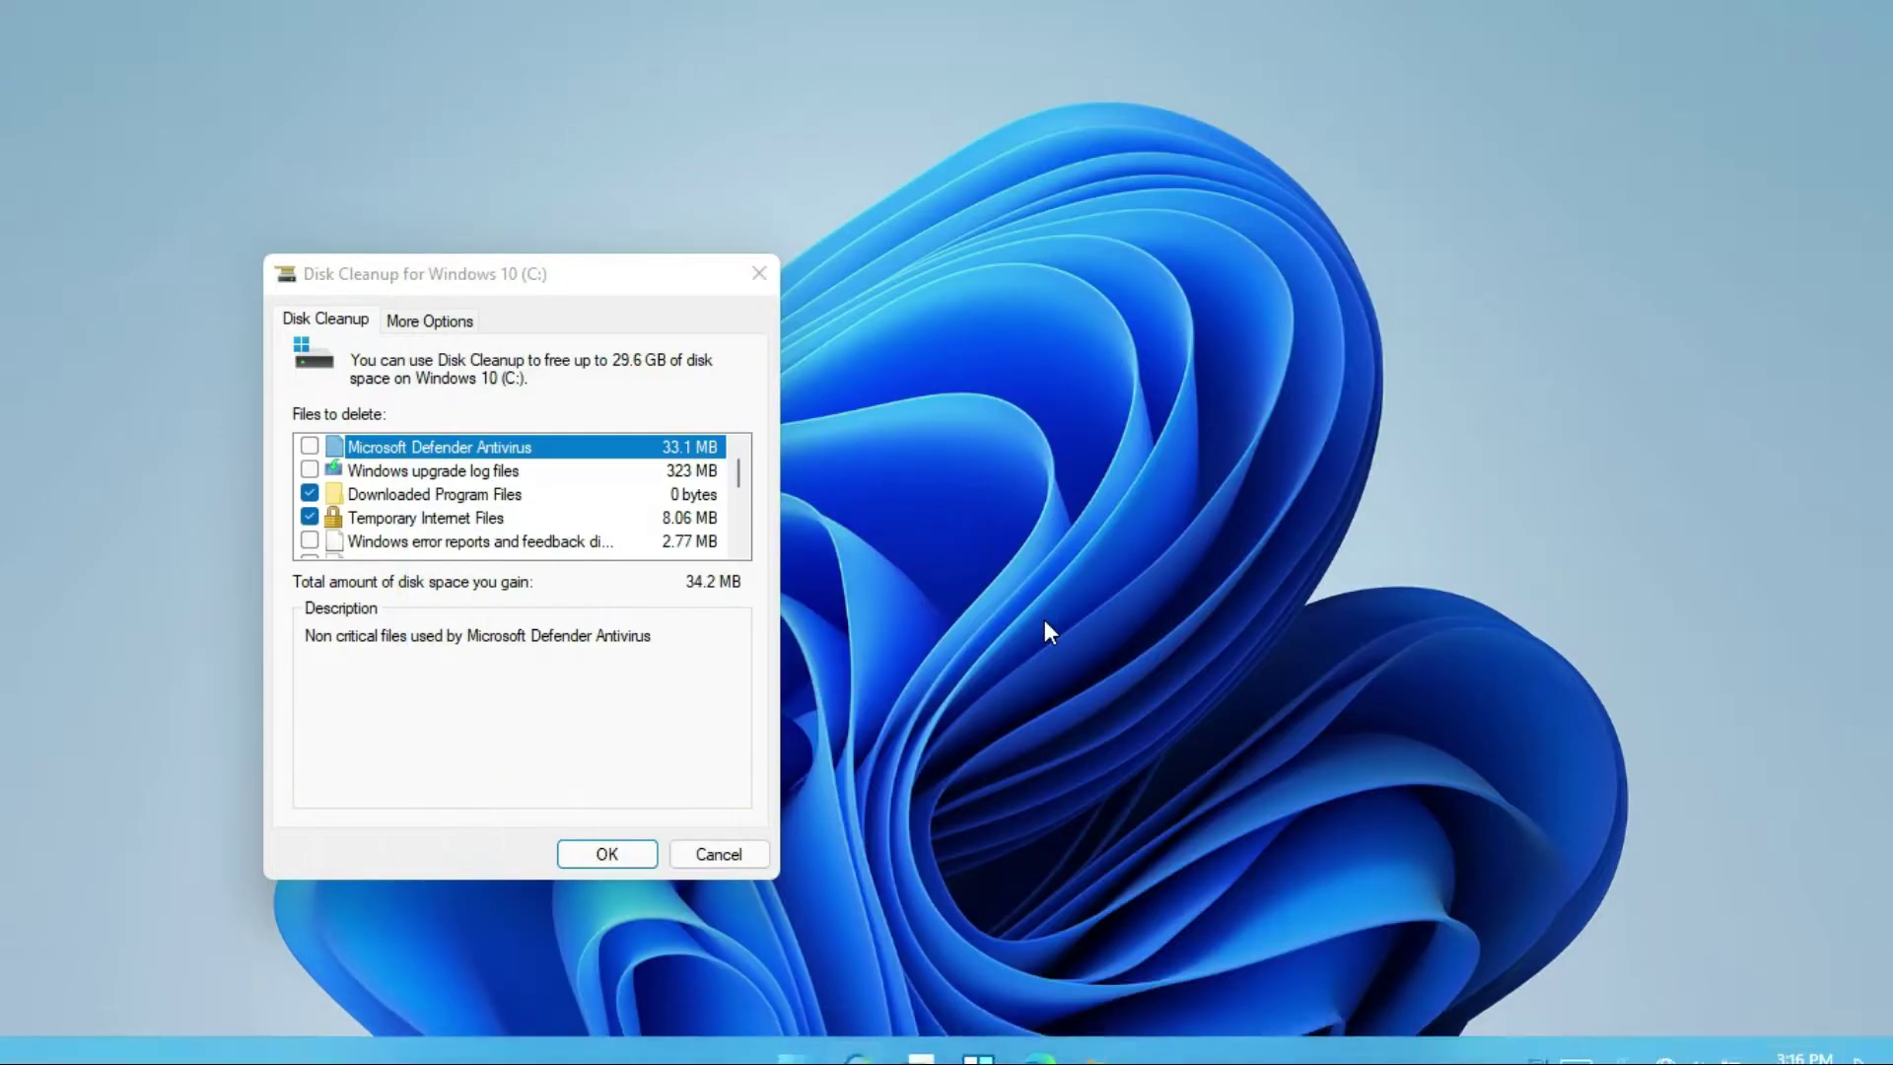
# - In Disk Cleanup for C:, mark Microsoft Defender Antivirus, Windows upgrade log files, and Windows error reports and feedback for deletion
pyautogui.moveTo(583, 270); pyautogui.dragTo(1031, 214)
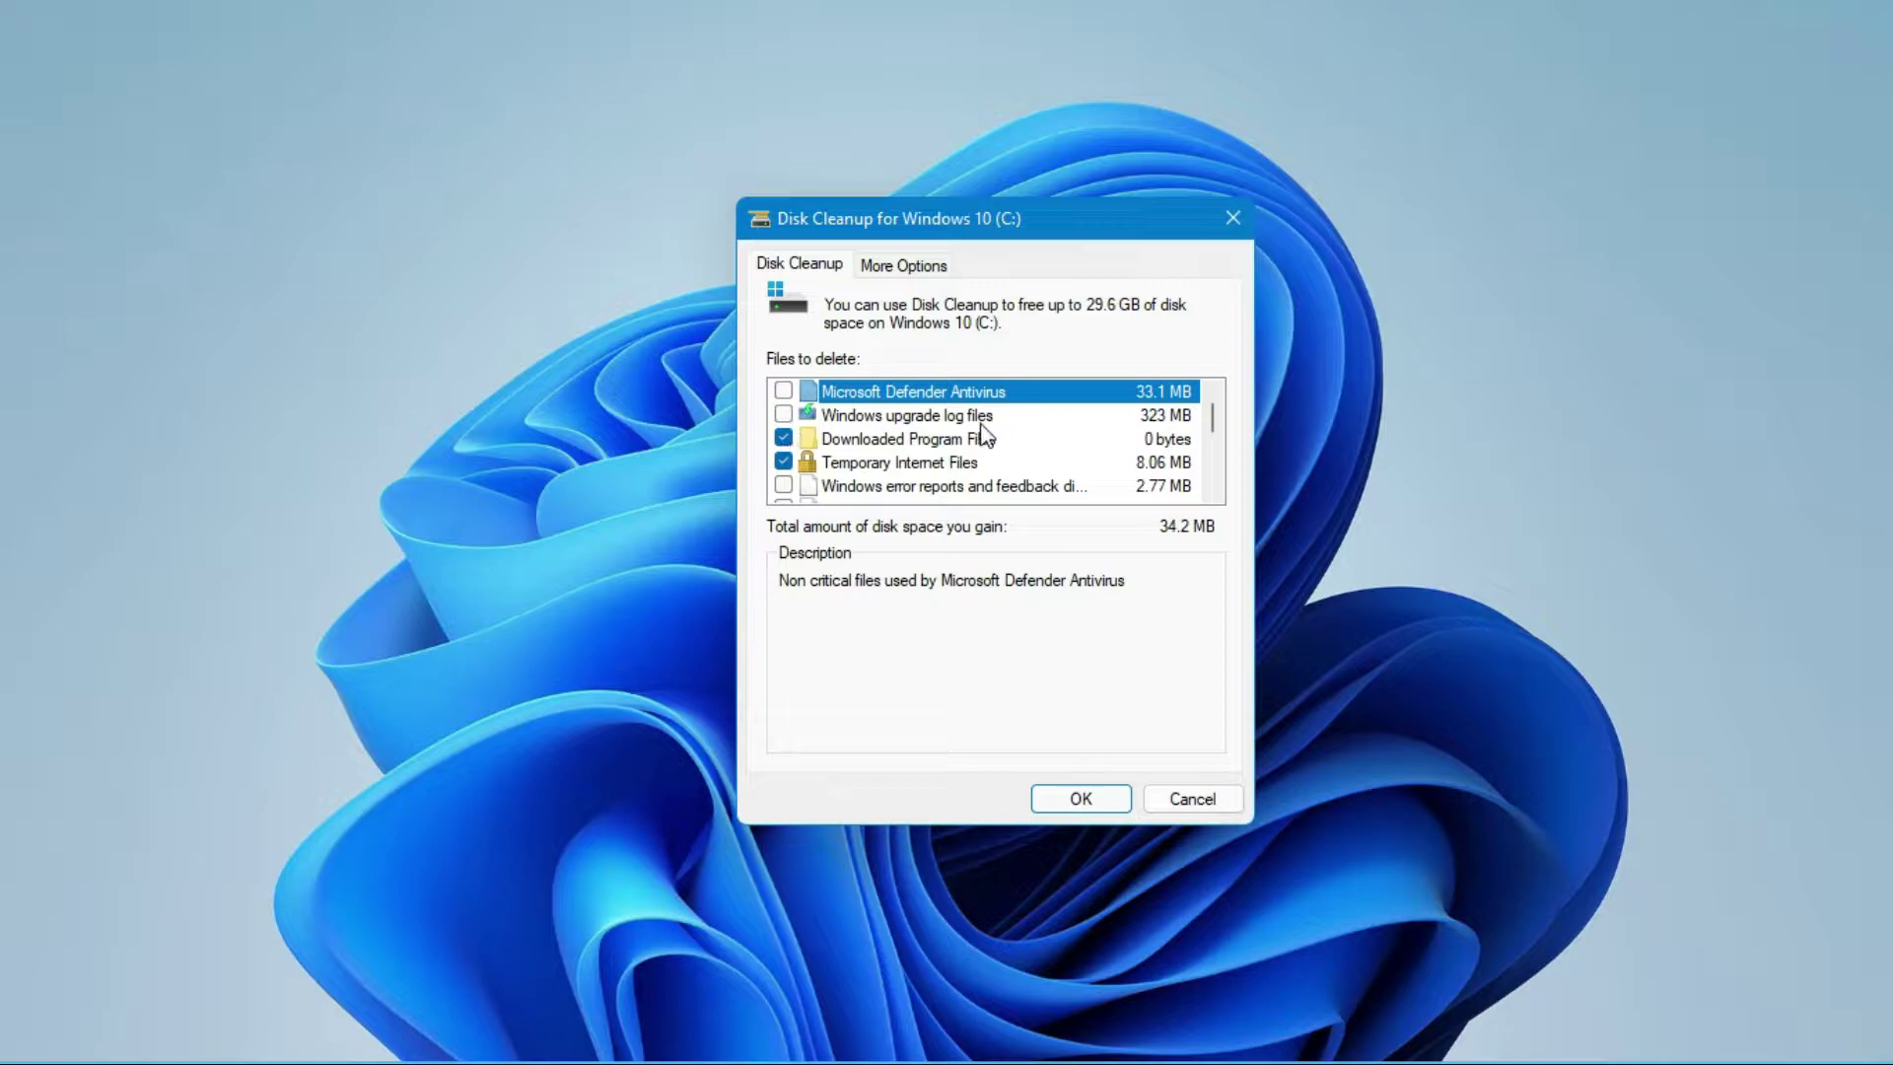
pyautogui.click(784, 391)
pyautogui.click(784, 415)
pyautogui.scroll(-1, 880, 461)
pyautogui.click(783, 462)
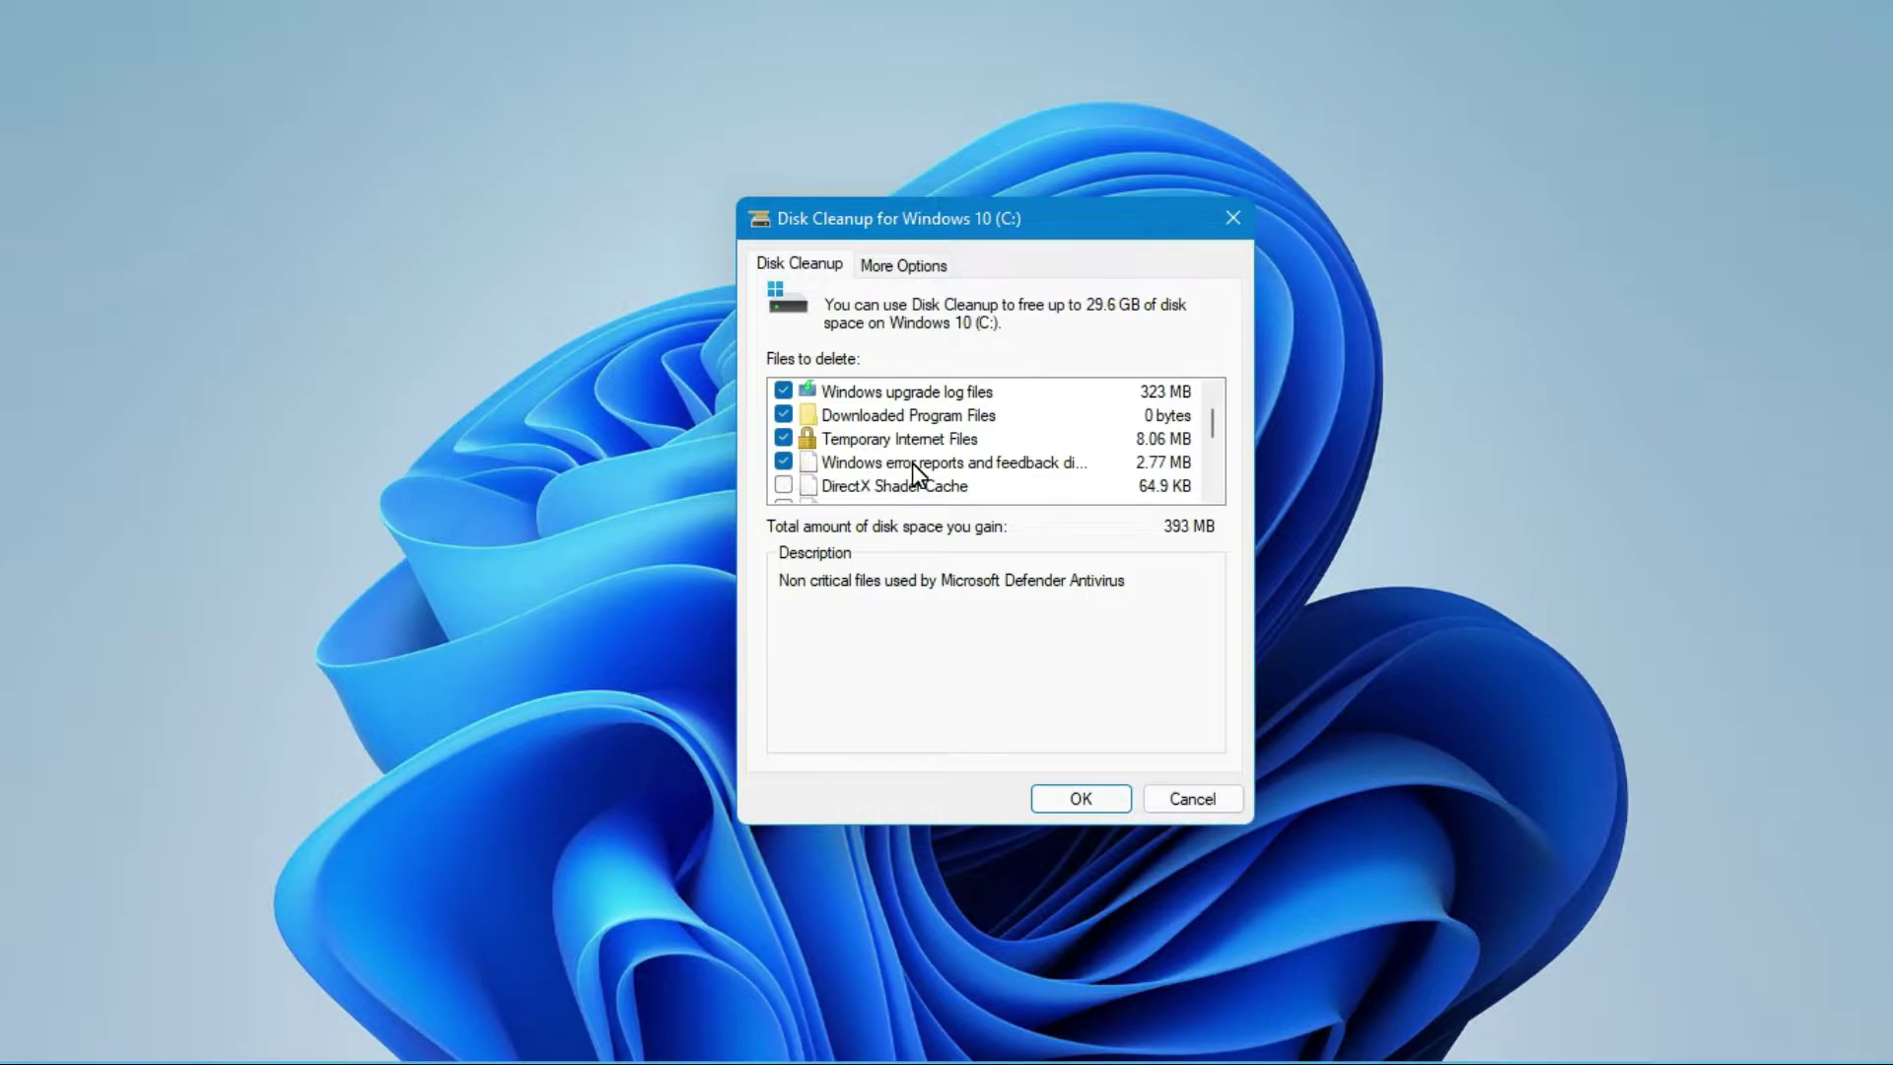
# - Mark DirectX Shader Cache, Delivery Optimization Files, Device driver packages and Language Resource Files for deletion
pyautogui.scroll(-1, 915, 472)
pyautogui.click(784, 463)
pyautogui.click(783, 485)
pyautogui.scroll(-2, 831, 478)
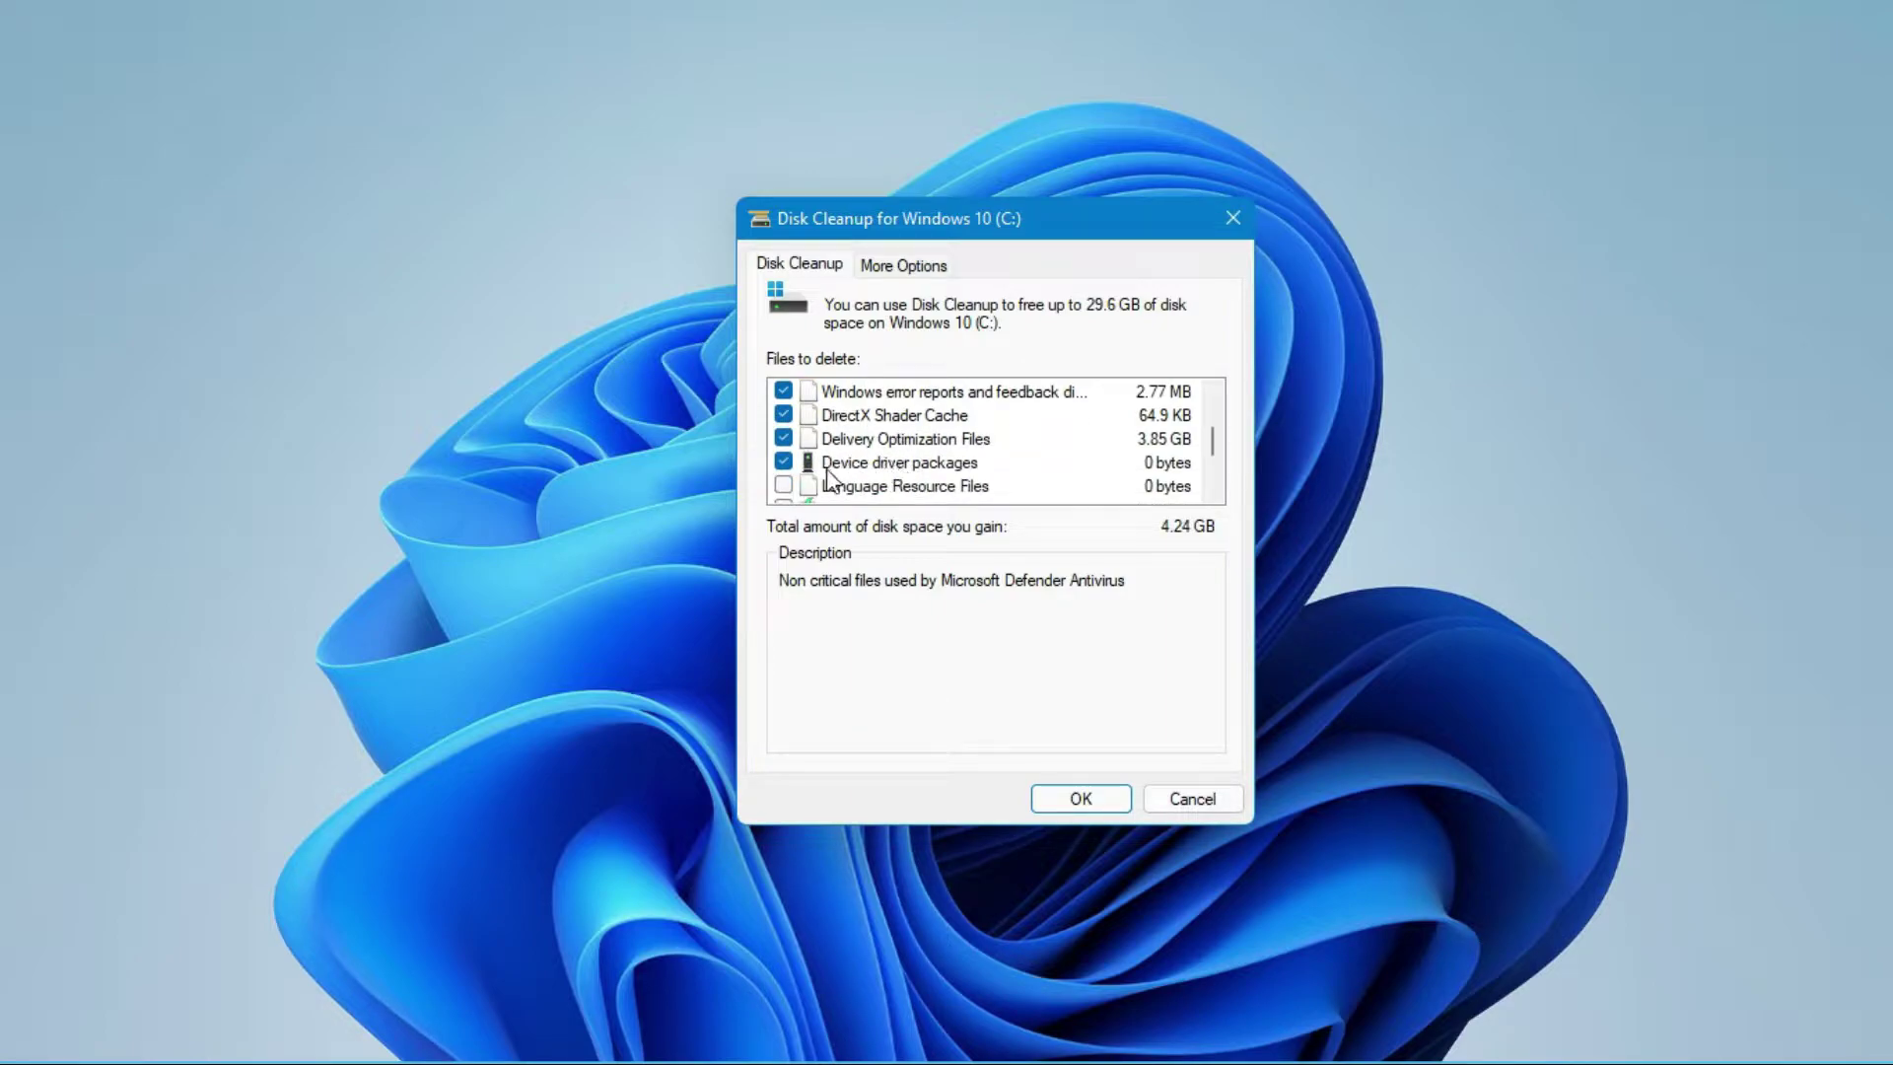
pyautogui.click(783, 485)
# - Mark Previous Windows installation(s), Recycle Bin and Temporary files for deletion, and review the complete list of selected items
pyautogui.scroll(-2, 909, 480)
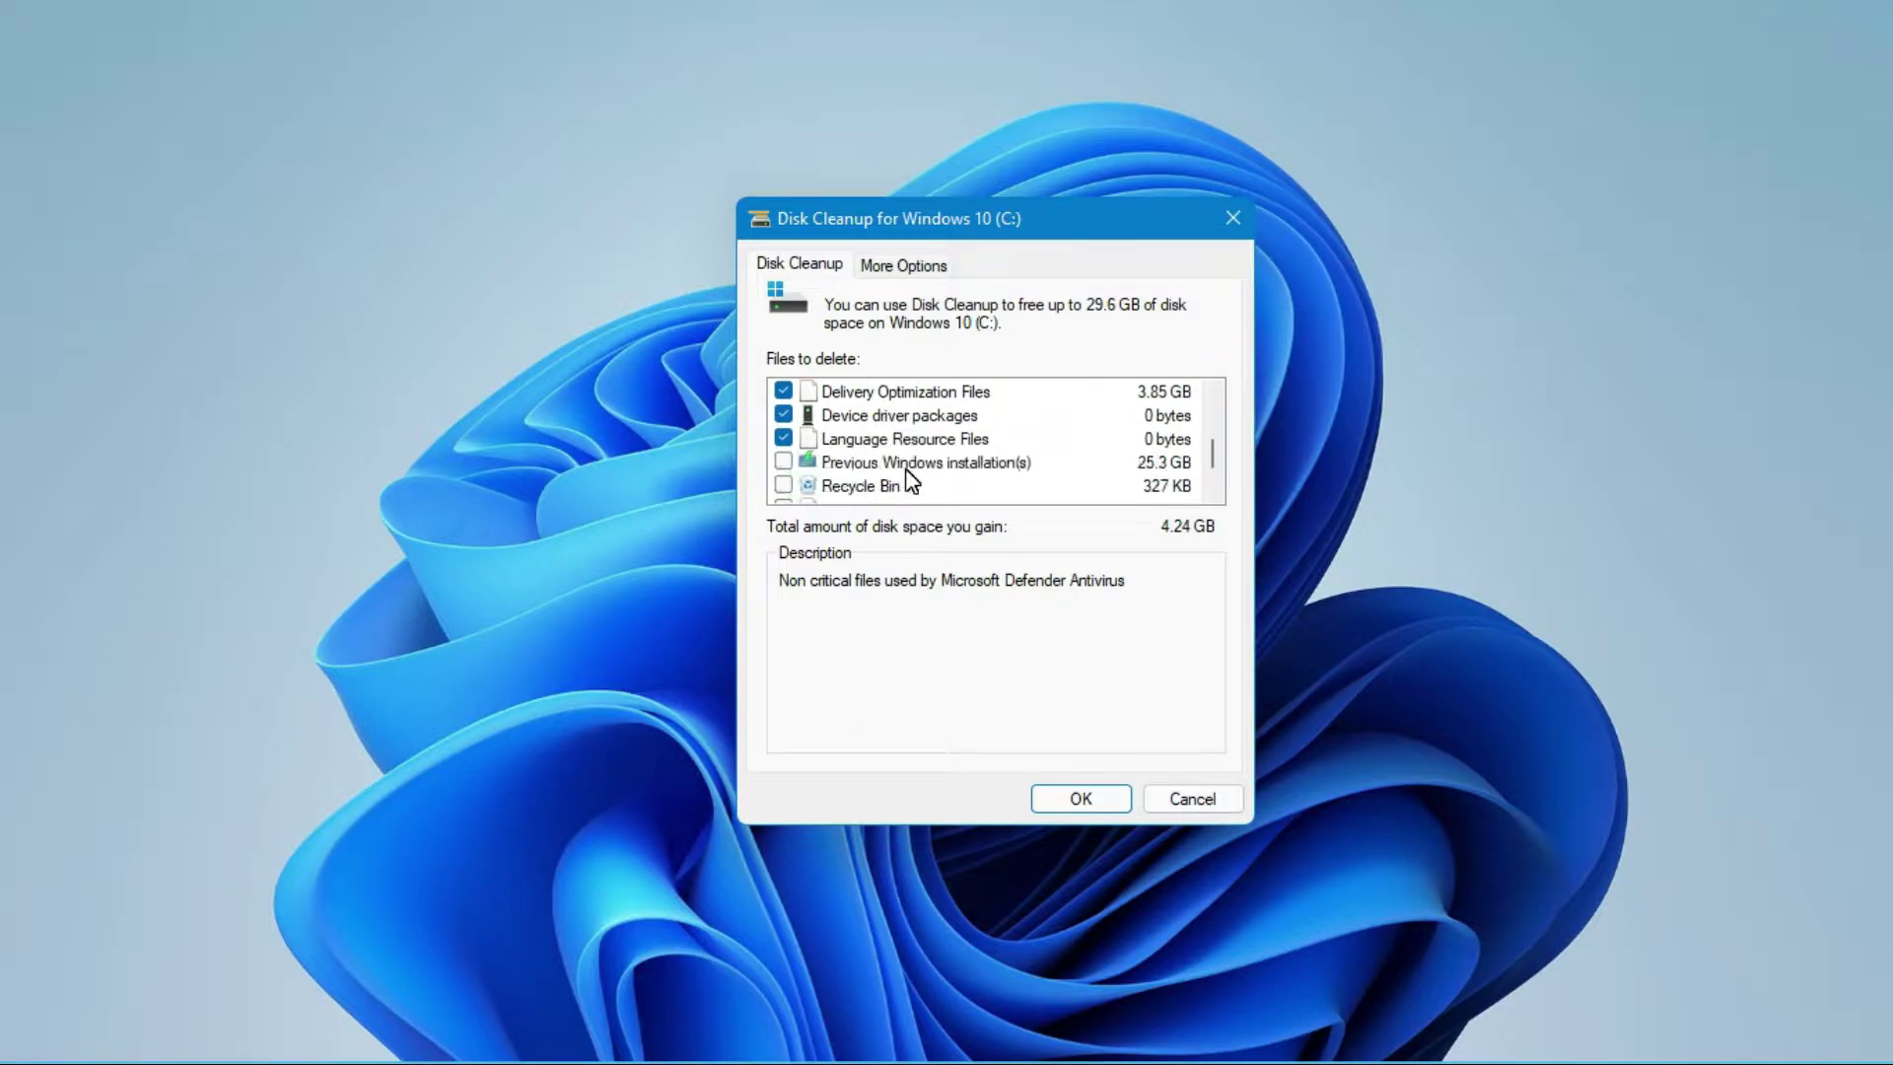
pyautogui.click(783, 460)
pyautogui.scroll(-1, 964, 468)
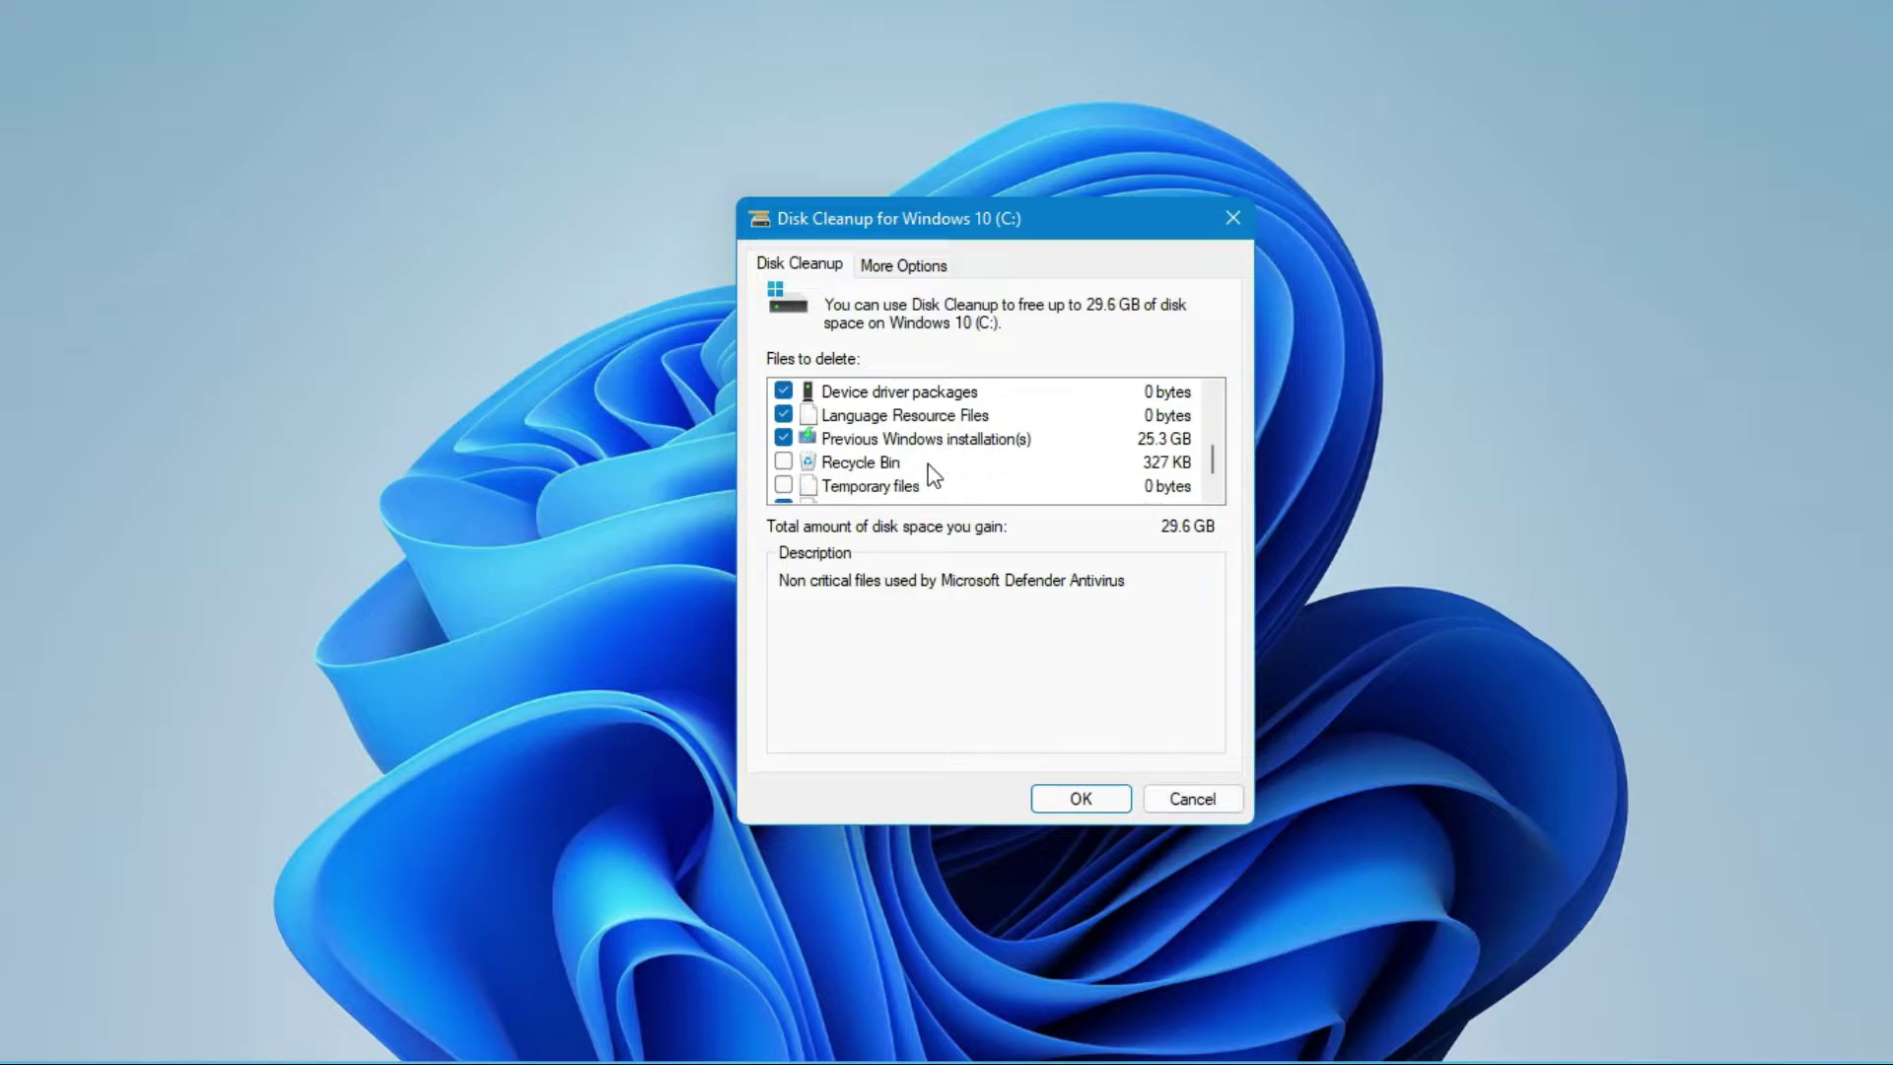
pyautogui.click(783, 462)
pyautogui.click(783, 485)
pyautogui.scroll(-1, 921, 483)
pyautogui.scroll(8, 854, 477)
pyautogui.scroll(-8, 877, 471)
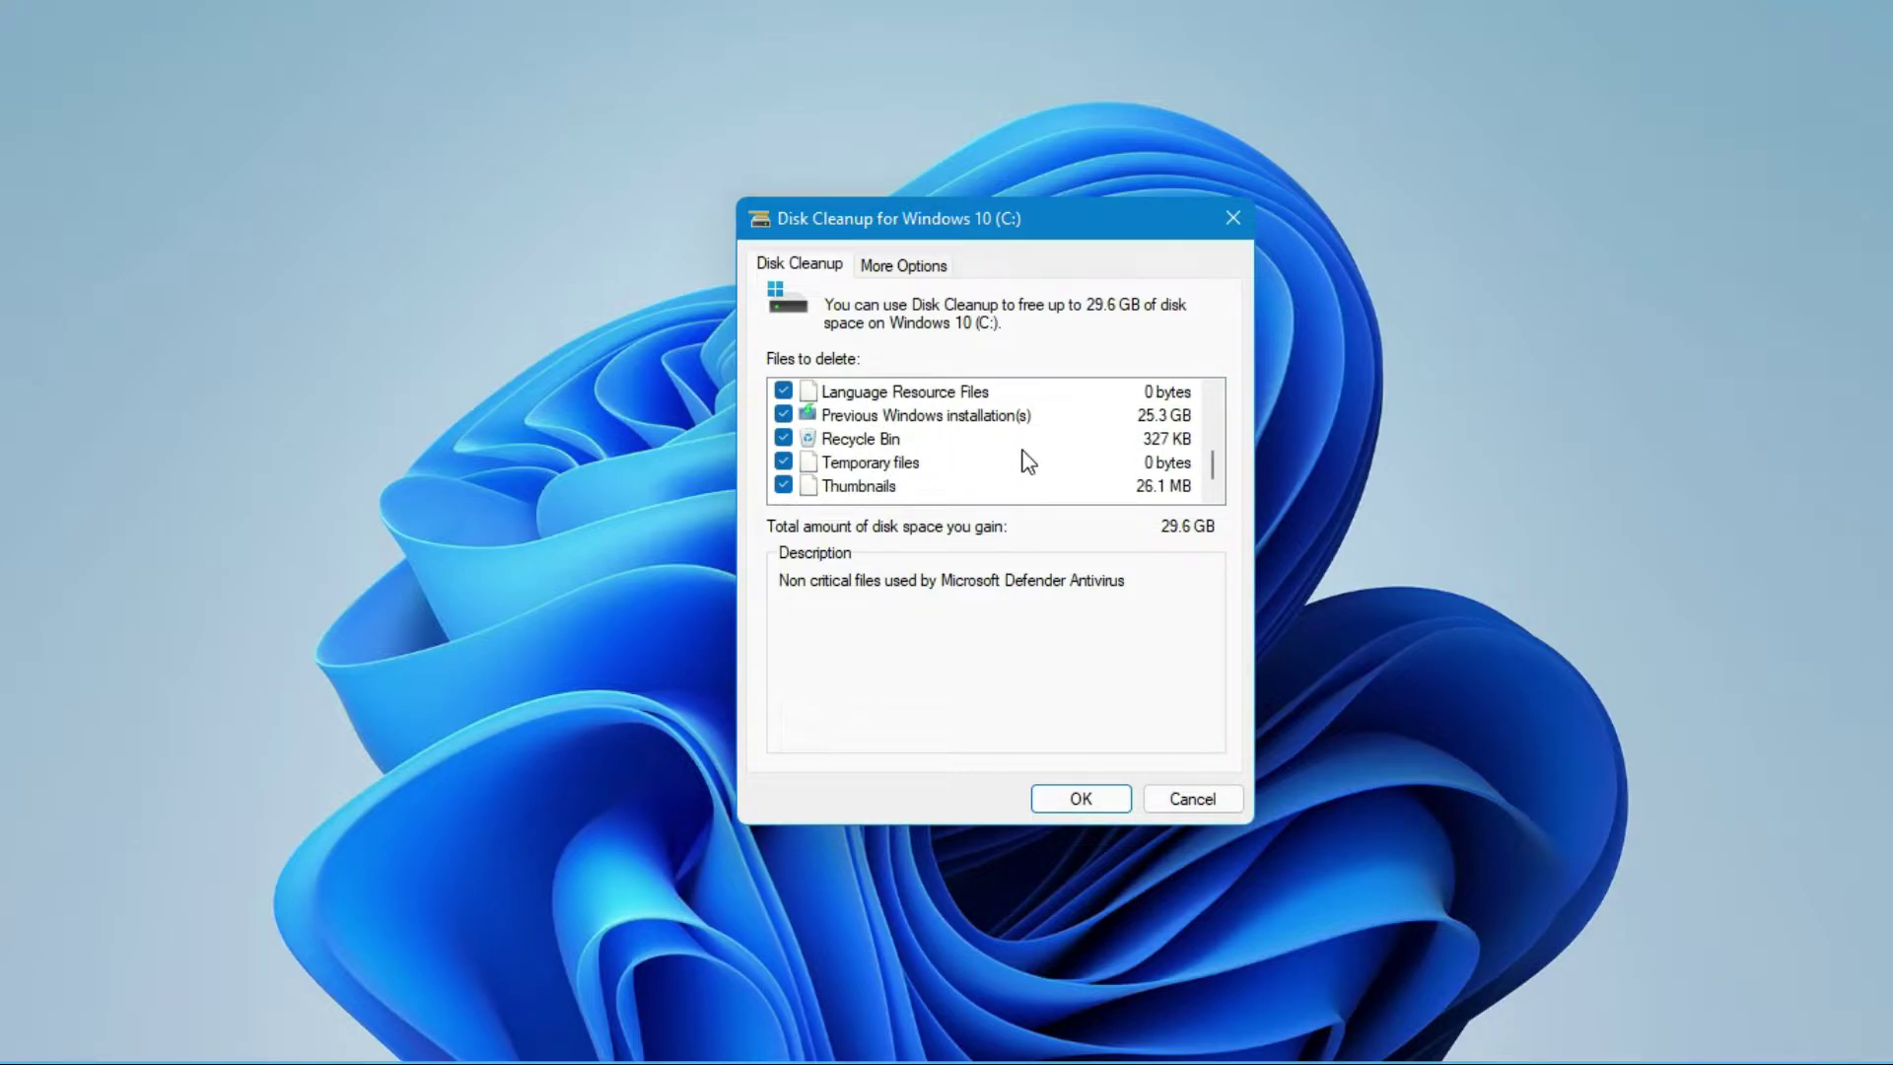
# - Start the cleanup, agreeing to permanently delete the selected files and to remove the previous Windows installations
pyautogui.click(1091, 800)
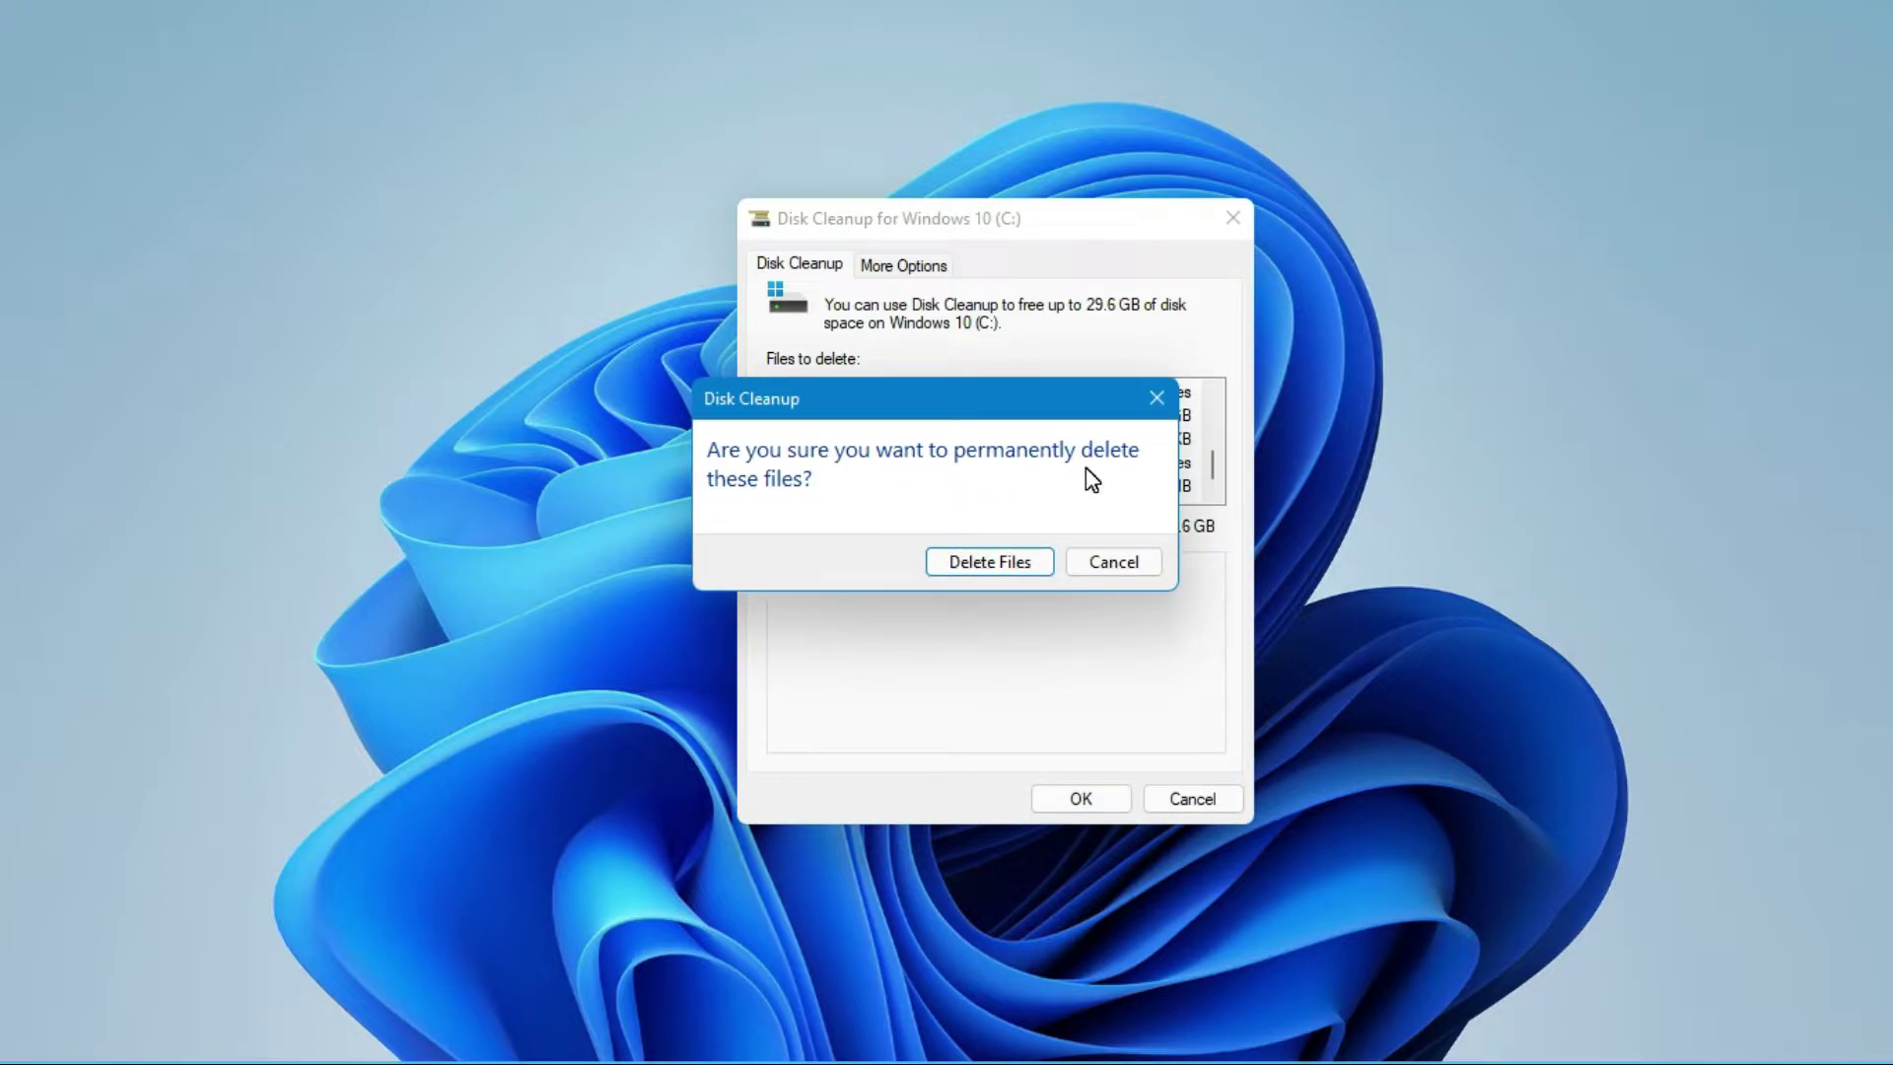
pyautogui.click(980, 568)
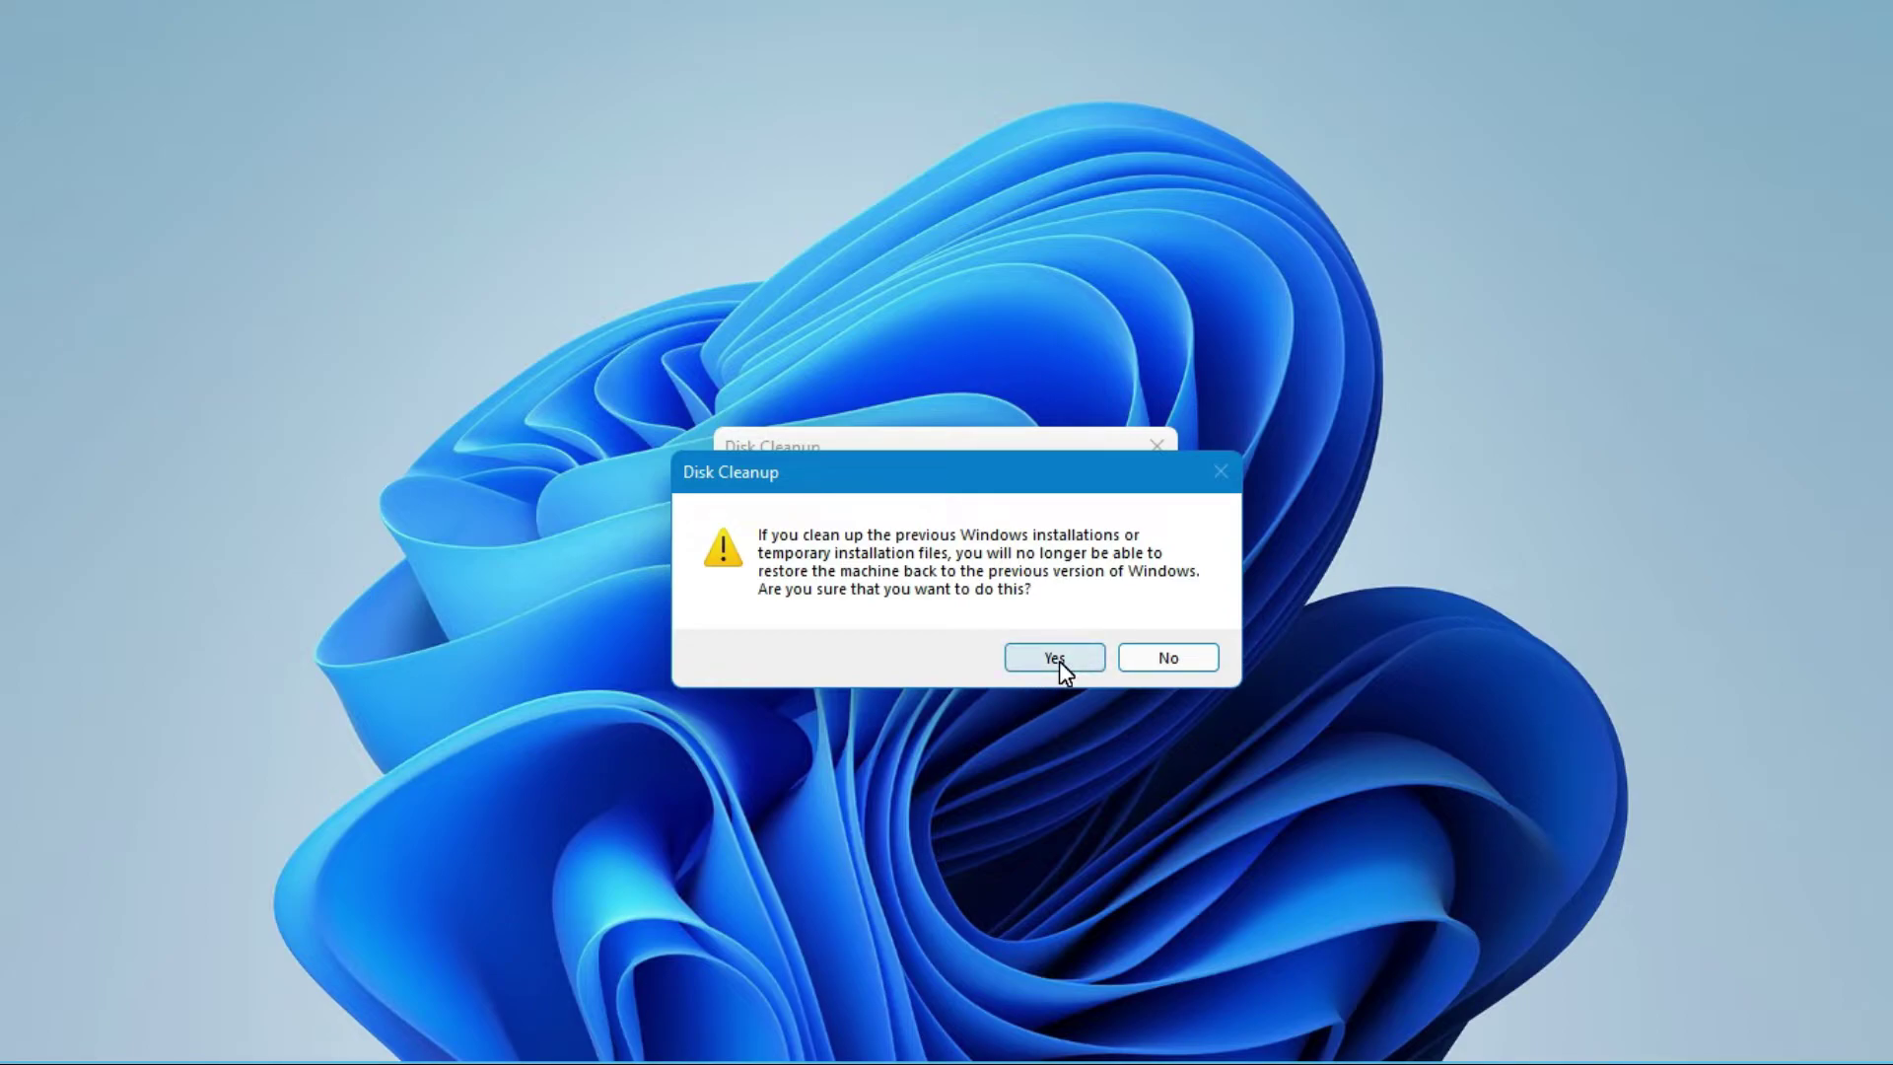
pyautogui.click(1060, 661)
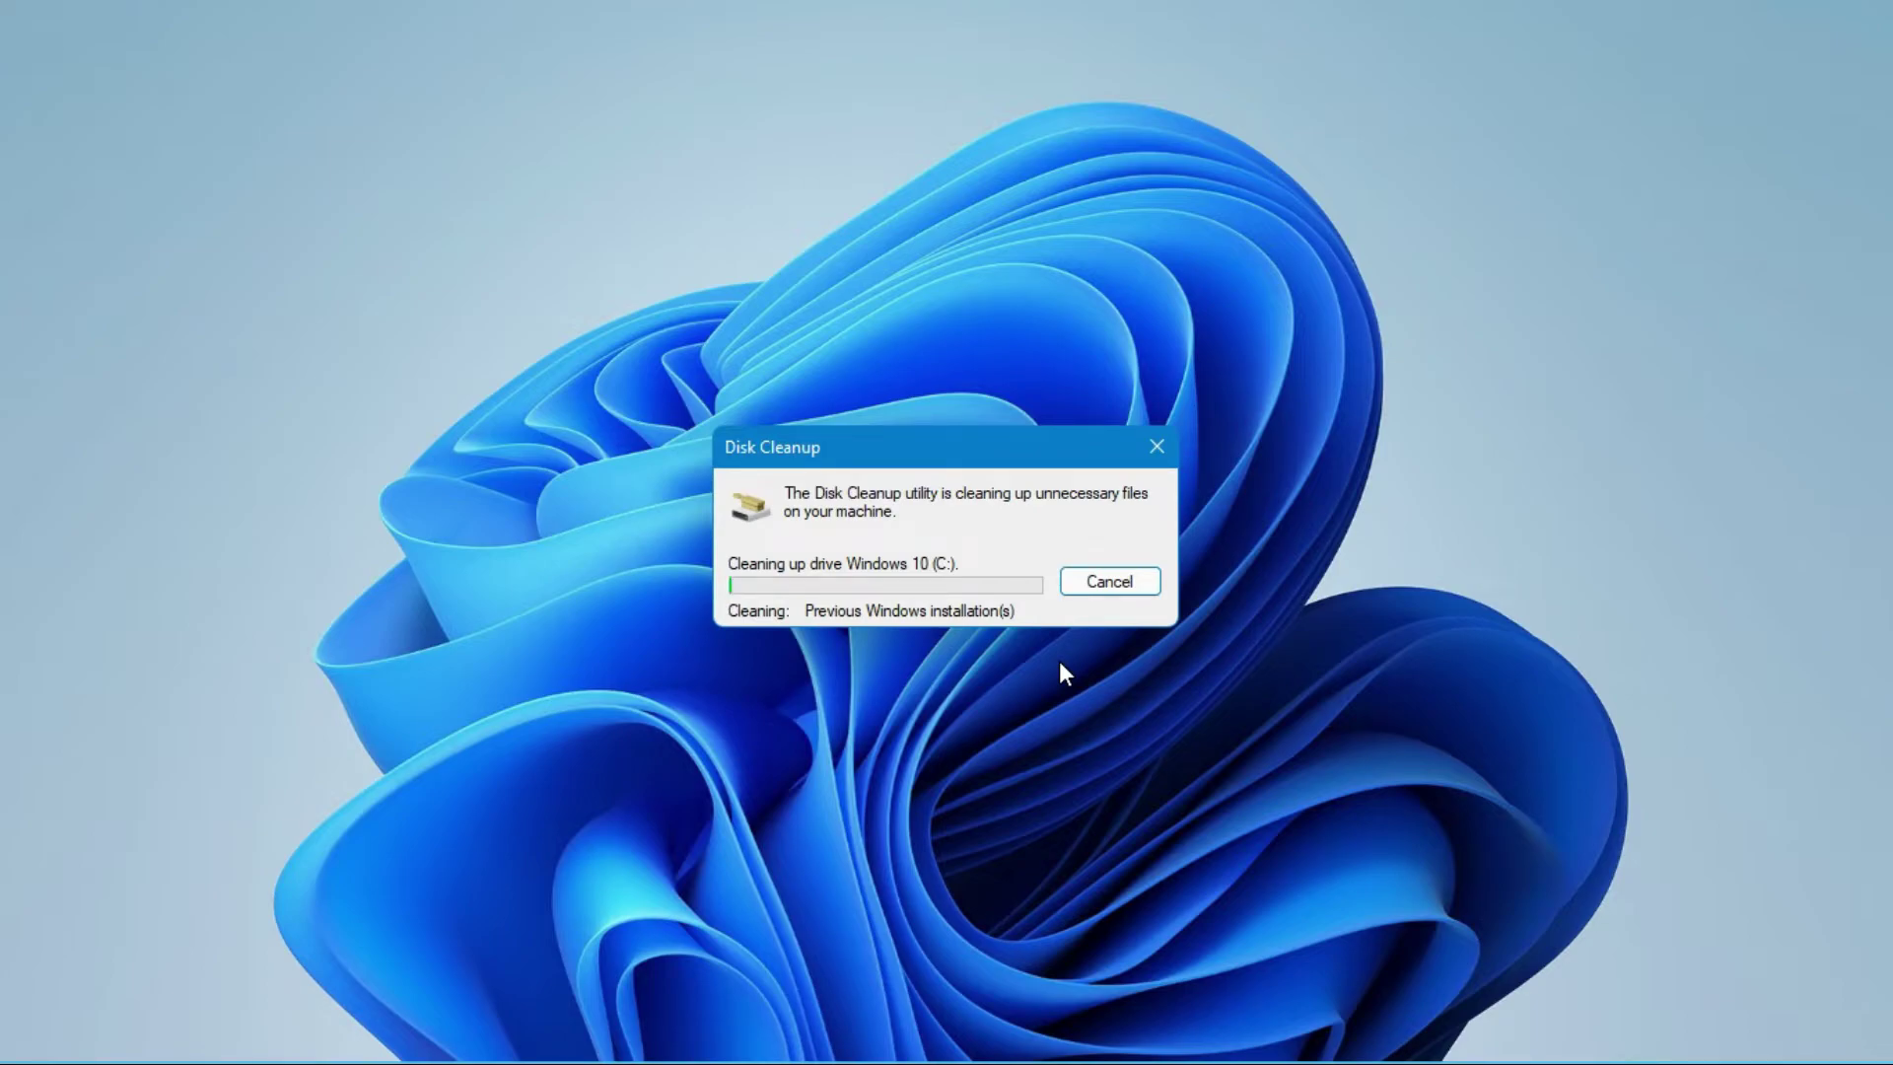
pyautogui.moveTo(1303, 1042)
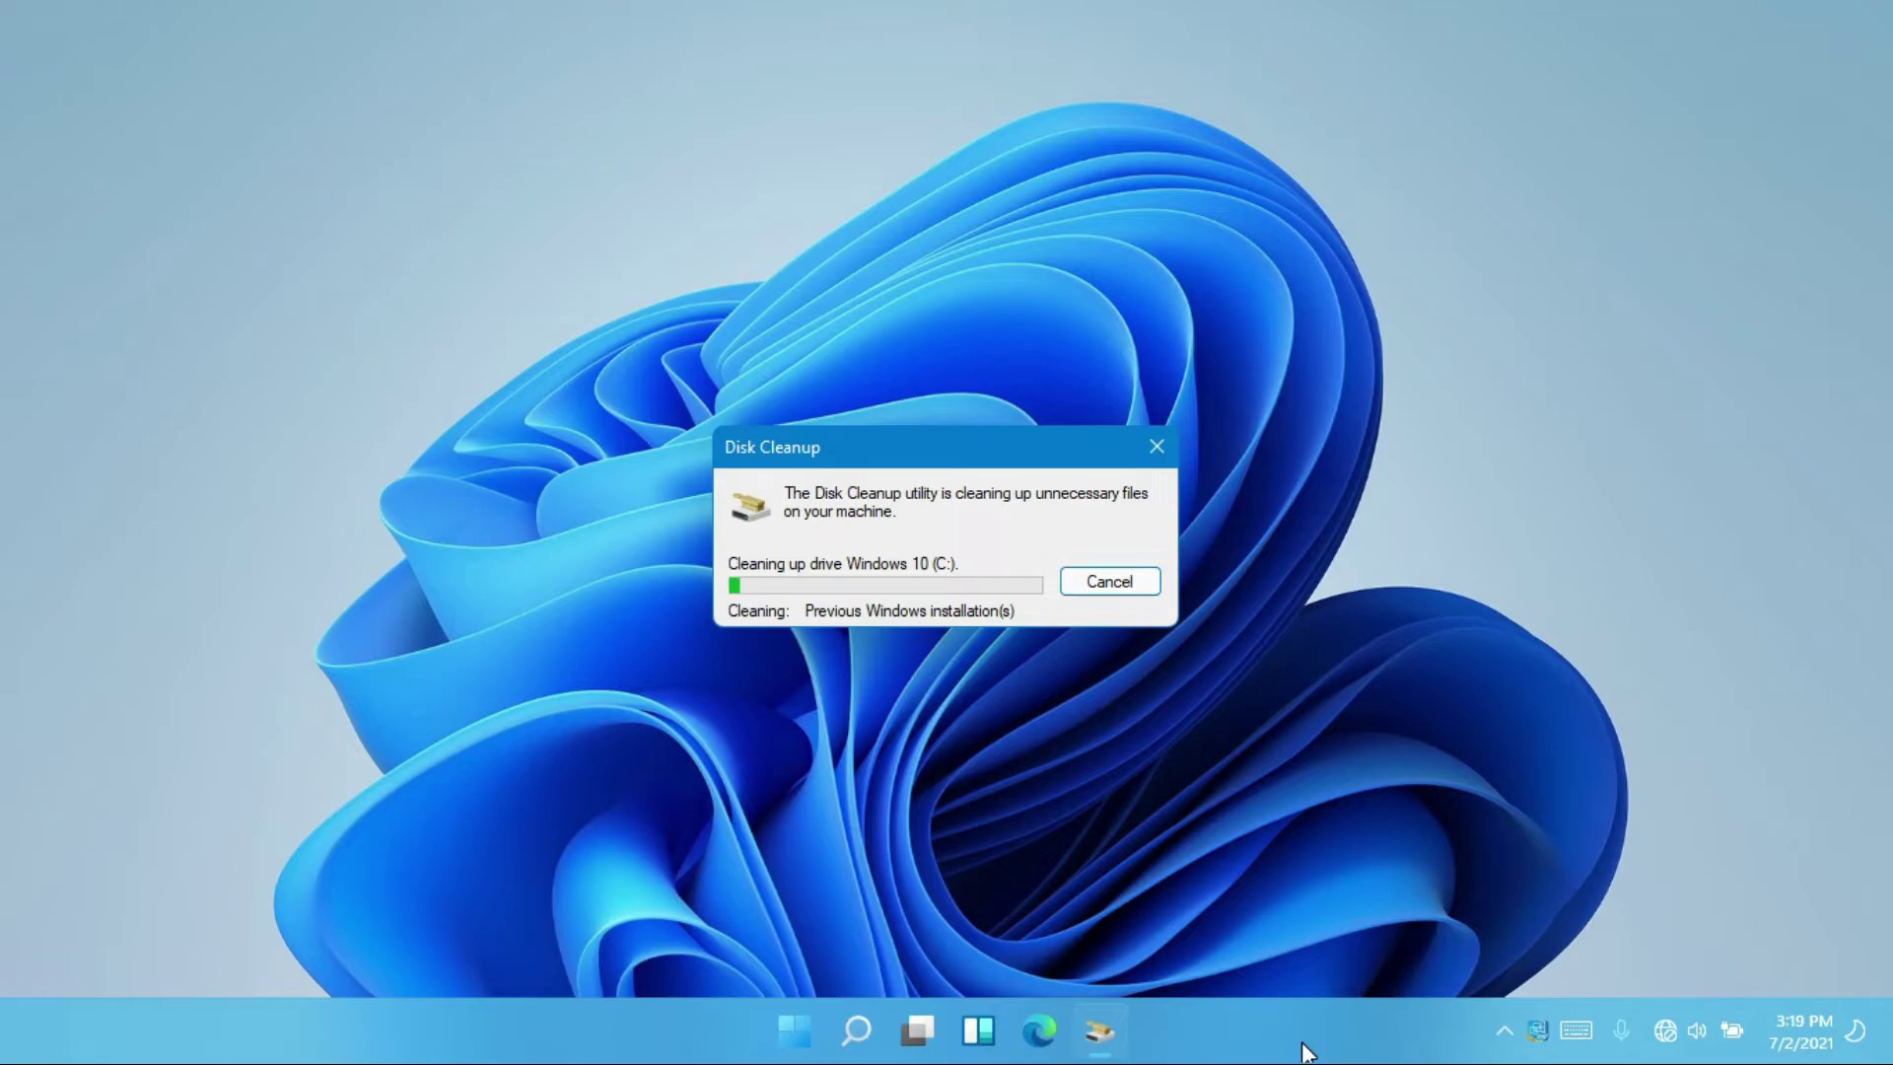